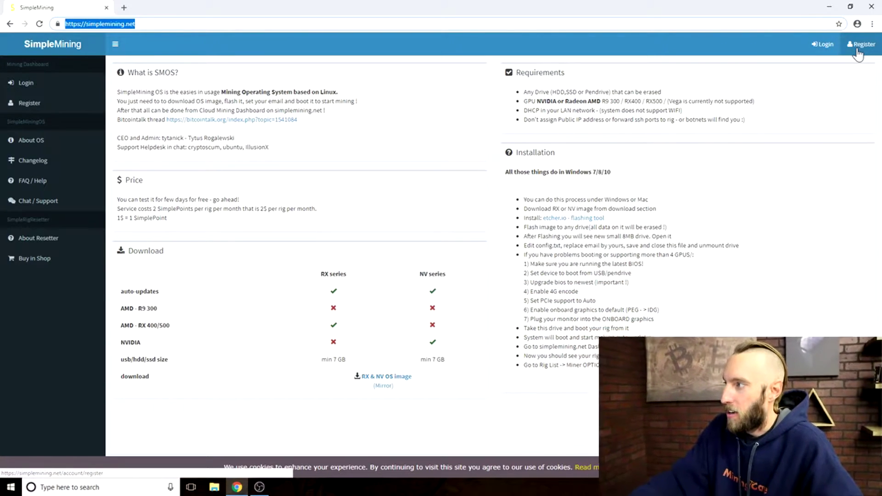
# Open registration, then log in to reach the empty RigList with 0.2000 SimplePoints.
pyautogui.click(857, 51)
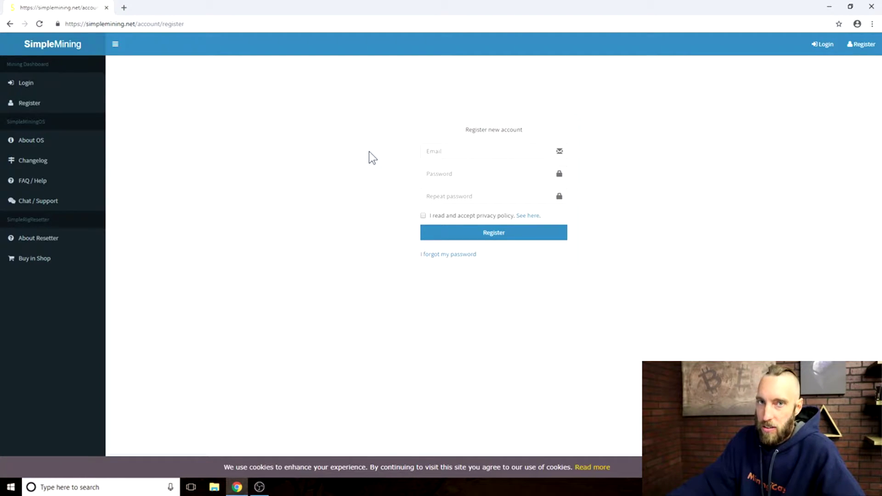
pyautogui.click(810, 49)
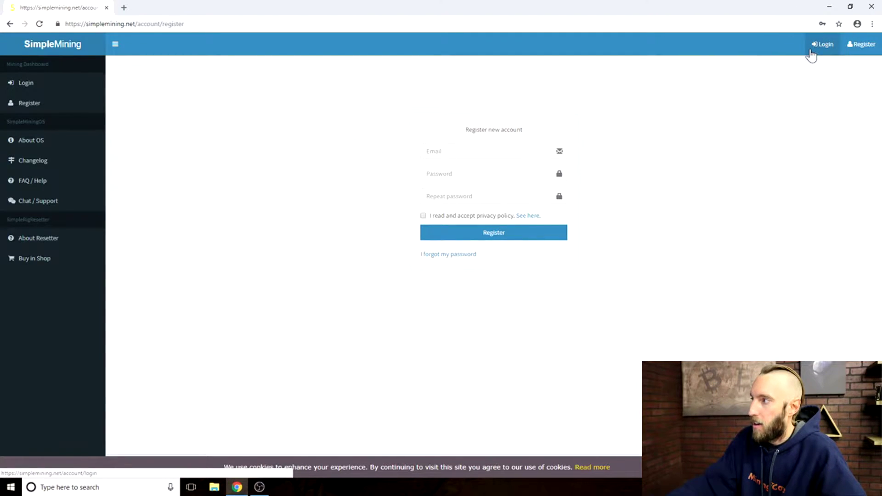
pyautogui.click(816, 51)
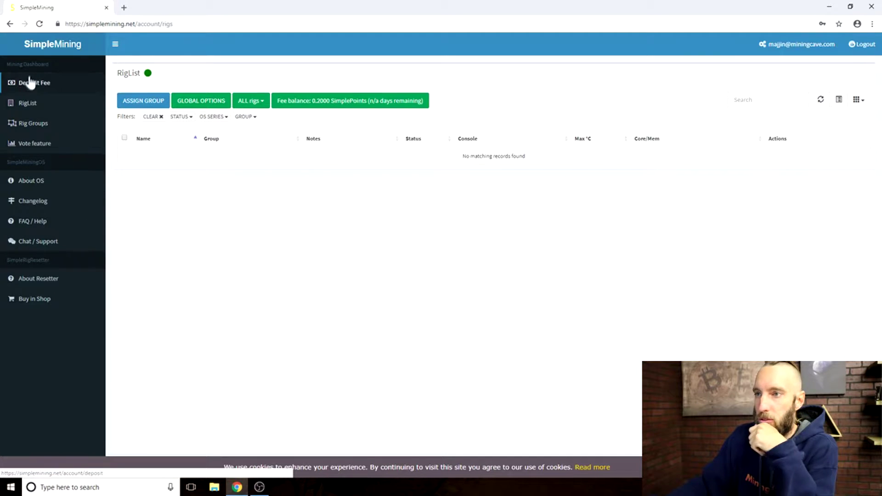
# Open Deposit Fee, note the service price, and view the Bitcoin deposit address.
pyautogui.click(33, 87)
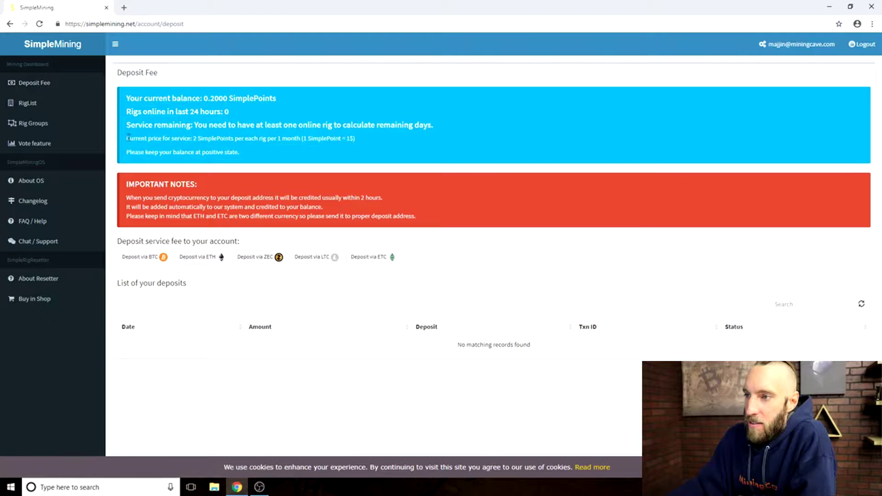
pyautogui.moveTo(192, 142); pyautogui.dragTo(357, 140)
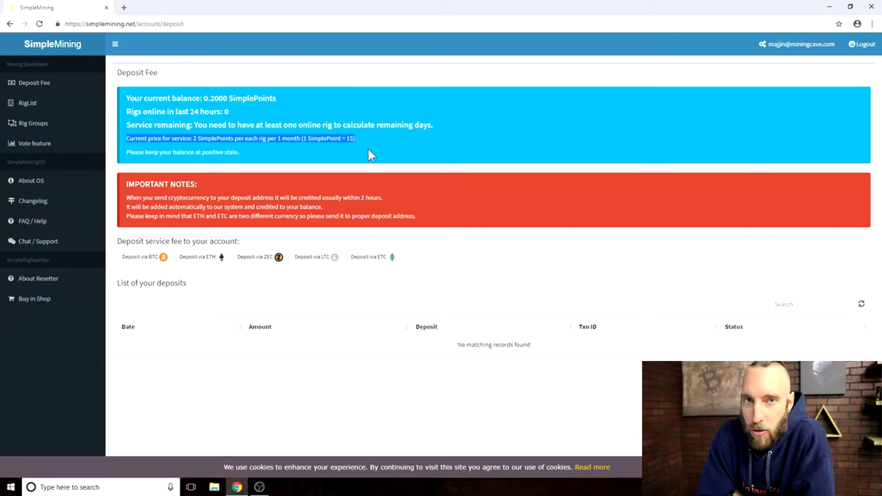
pyautogui.click(141, 258)
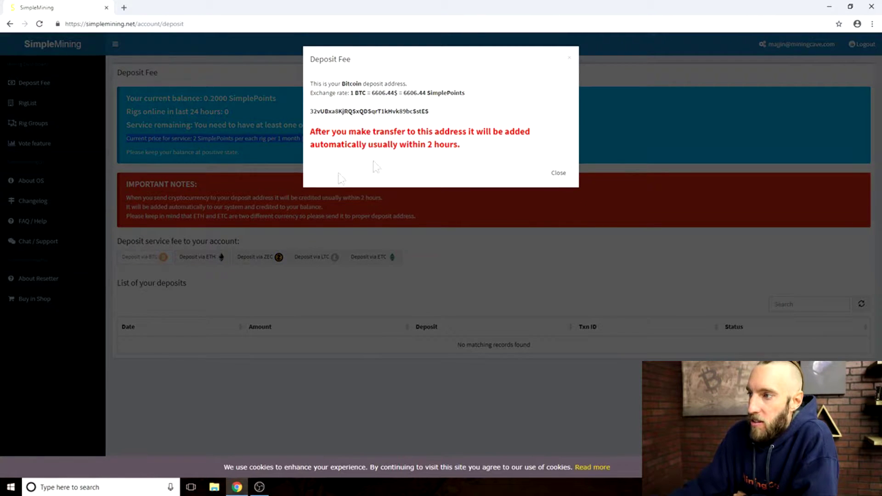
pyautogui.moveTo(311, 111); pyautogui.dragTo(428, 112)
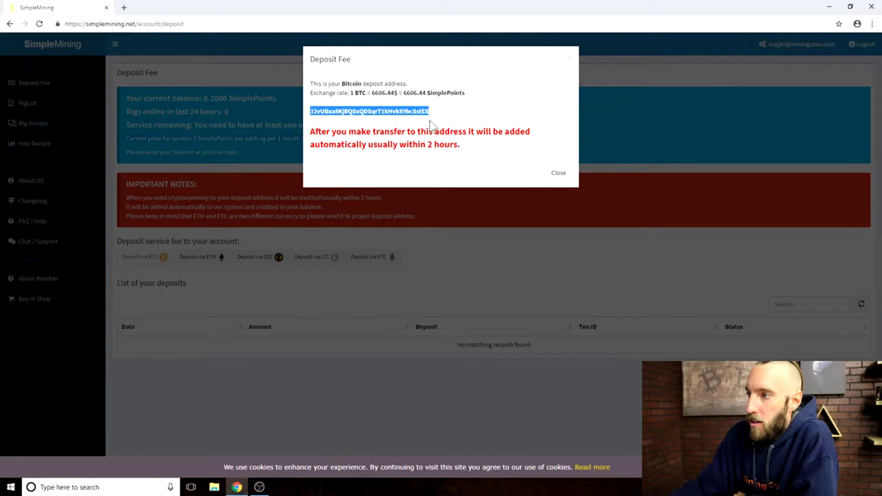
pyautogui.click(569, 59)
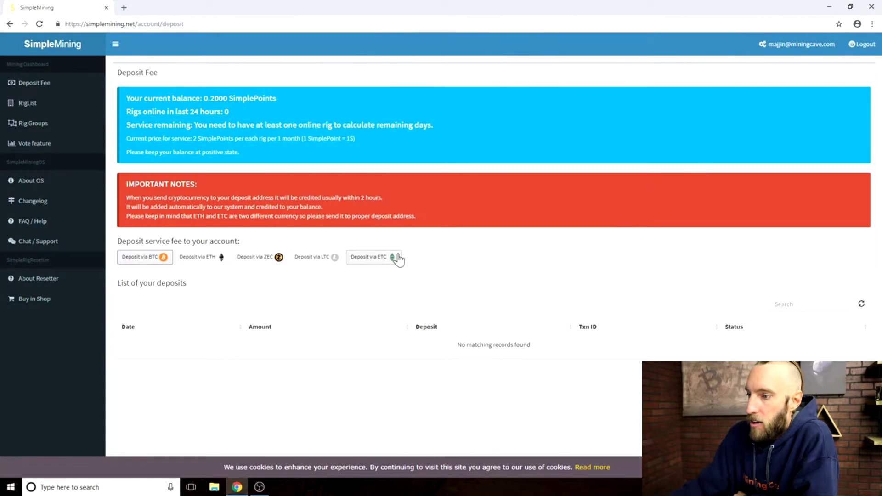
# View and select the ETH deposit address, then close its details.
pyautogui.click(212, 258)
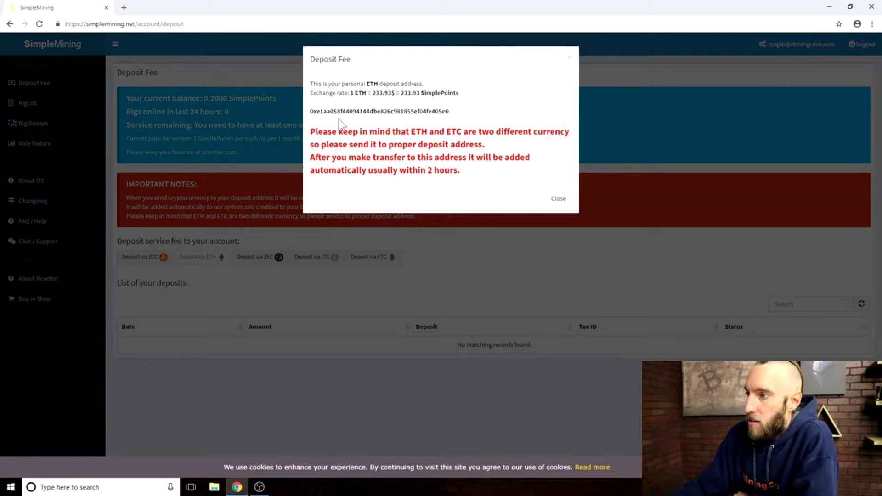
pyautogui.moveTo(315, 111); pyautogui.dragTo(467, 112)
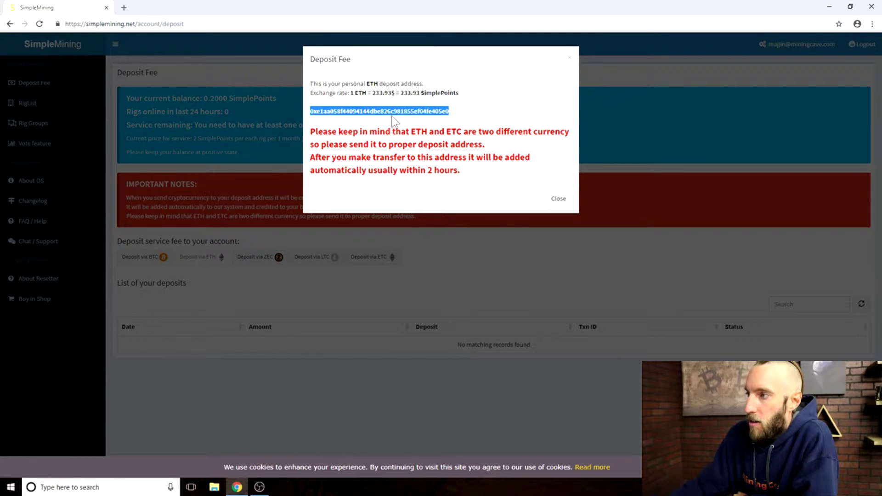
pyautogui.click(569, 60)
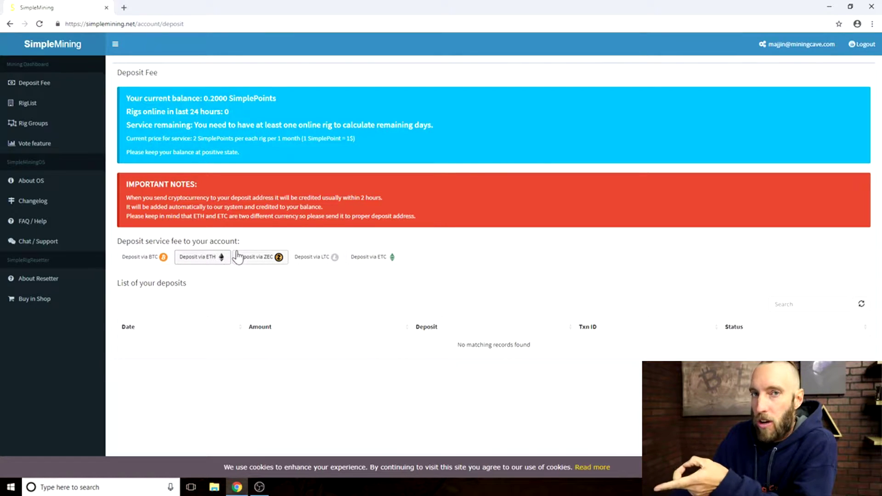
# Review the default group's miner options in Rig Groups, then visit Vote feature and About OS.
pyautogui.click(29, 102)
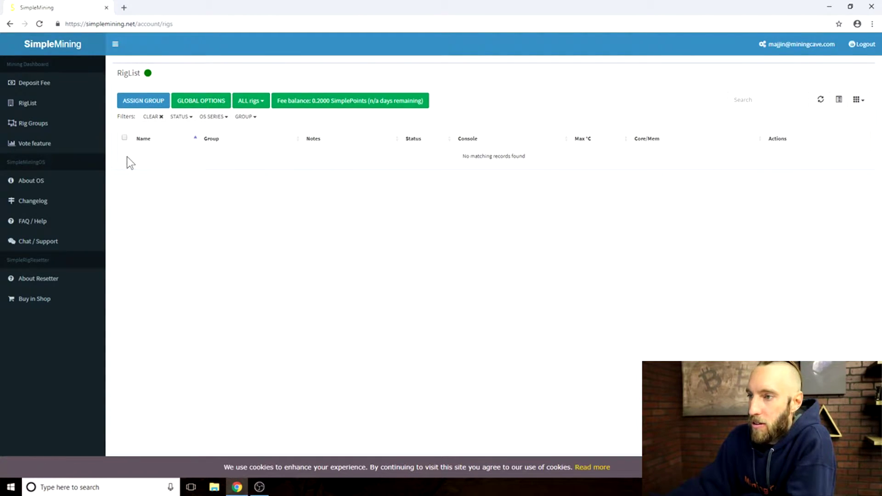
pyautogui.click(44, 128)
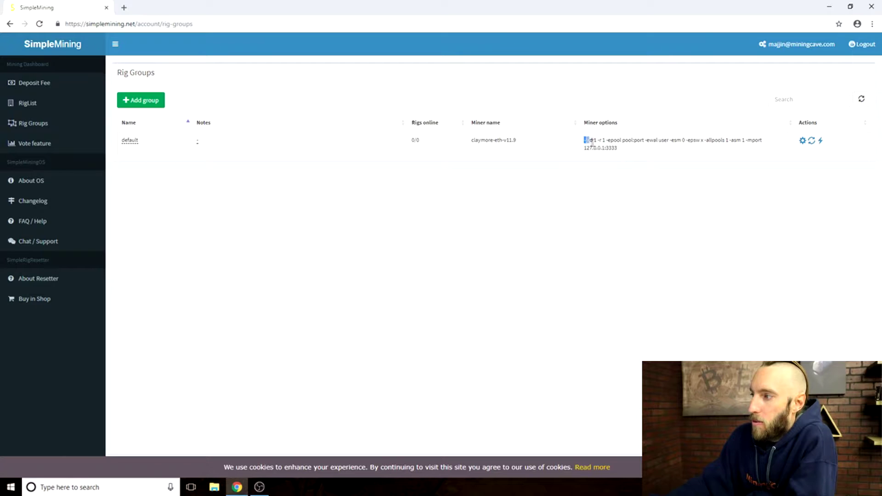
pyautogui.moveTo(591, 143); pyautogui.dragTo(626, 149)
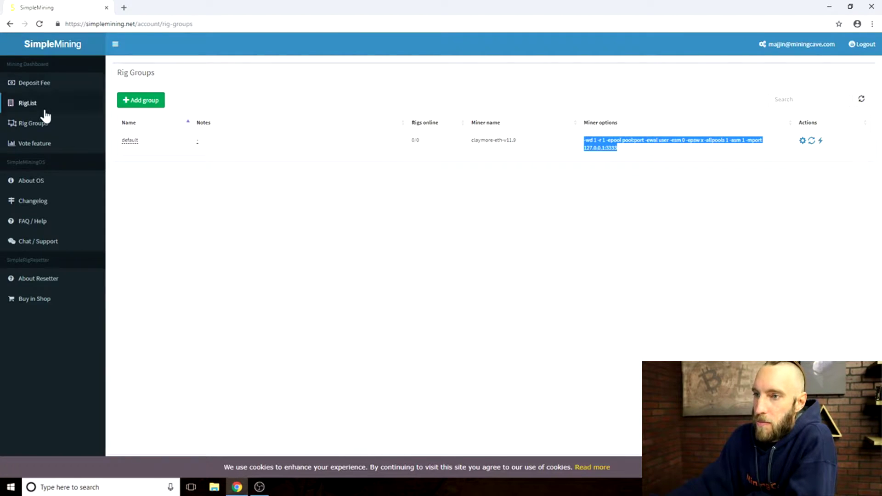
pyautogui.click(43, 146)
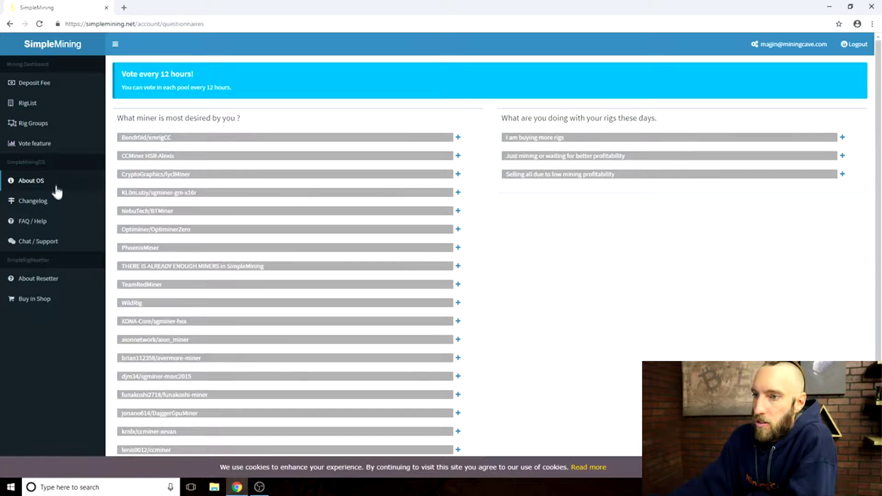
pyautogui.click(38, 183)
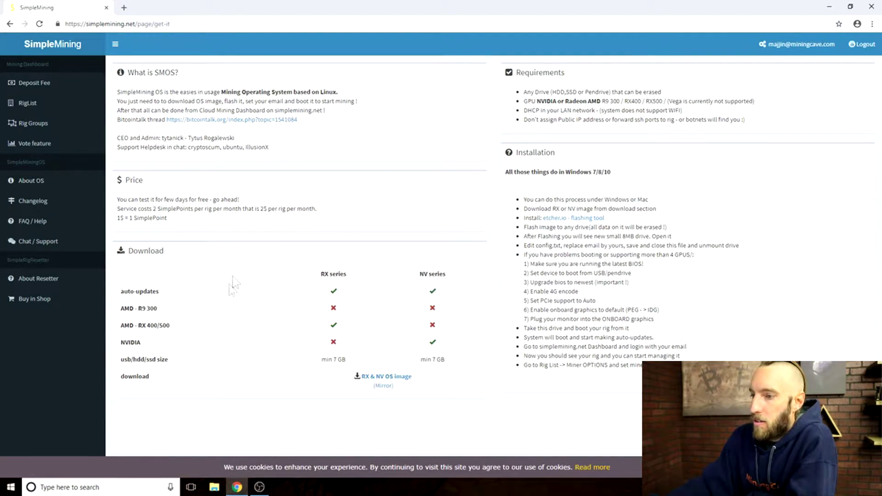
# Download the RX & NV OS image and select the installation steps list.
pyautogui.click(401, 382)
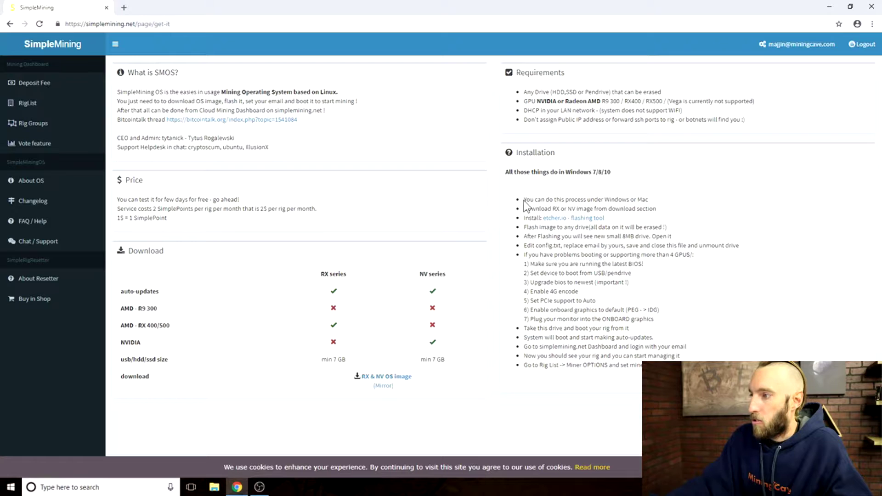
pyautogui.moveTo(525, 199); pyautogui.dragTo(506, 378)
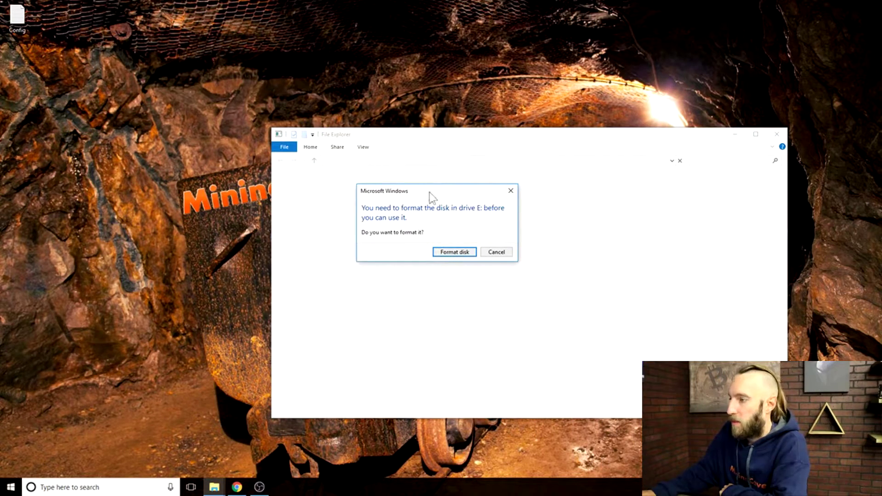
# Dismiss the drive E: format prompts and location error, then open a fresh File Explorer.
pyautogui.moveTo(431, 192); pyautogui.dragTo(409, 211)
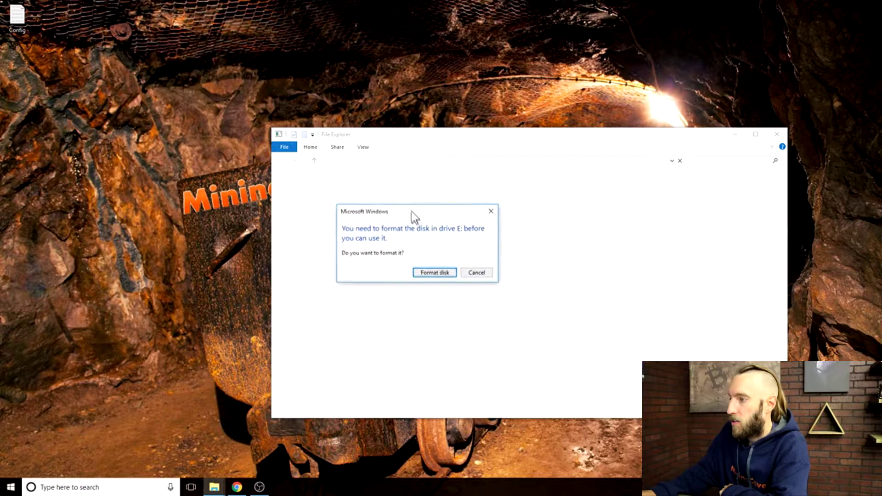
pyautogui.click(489, 210)
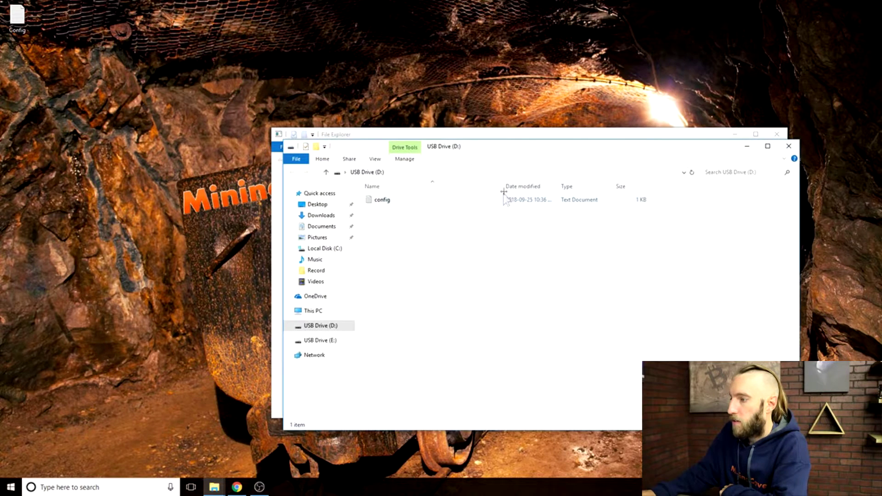
pyautogui.click(782, 147)
pyautogui.click(490, 209)
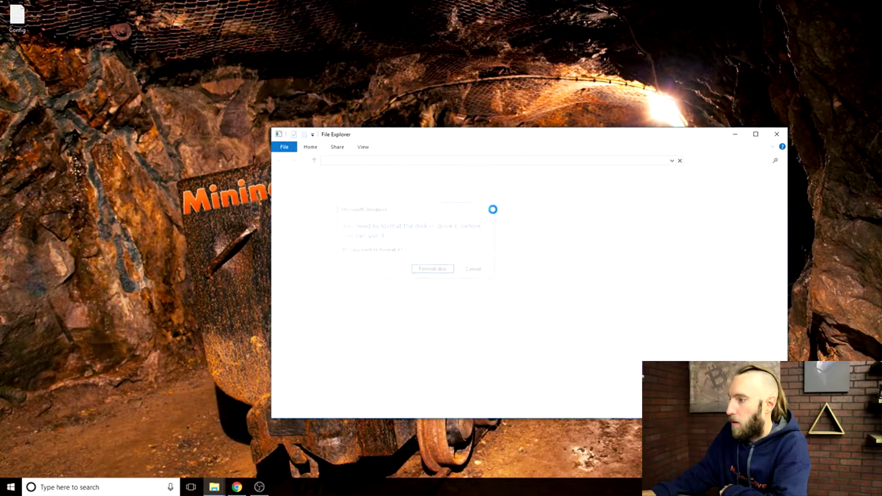
pyautogui.click(558, 186)
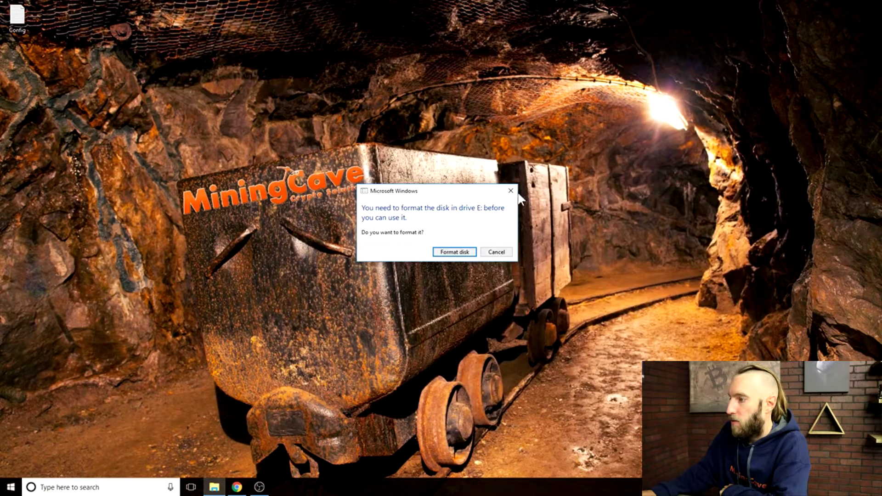
pyautogui.press('Escape')
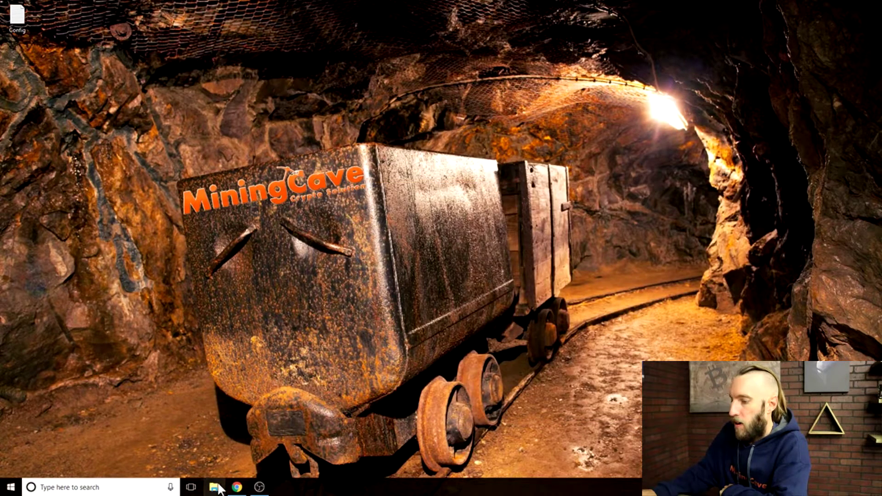
pyautogui.click(214, 487)
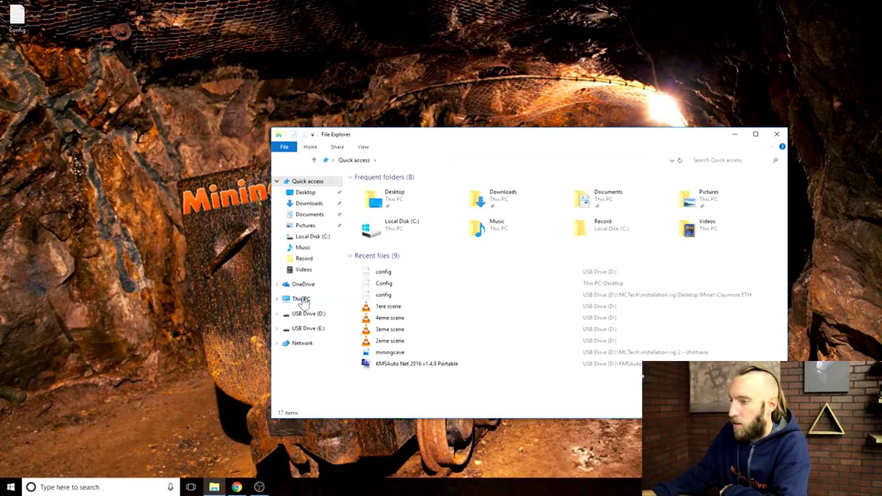
# Browse This PC and open USB Drive (D:).
pyautogui.click(303, 299)
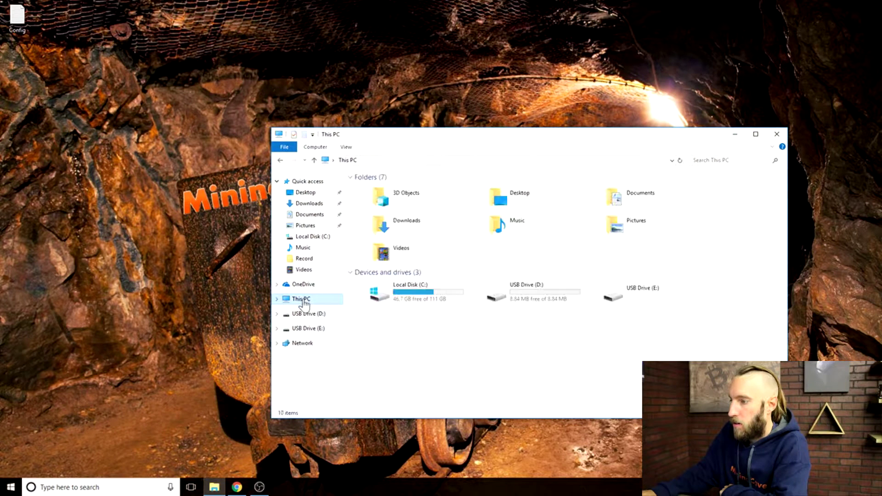
pyautogui.click(532, 298)
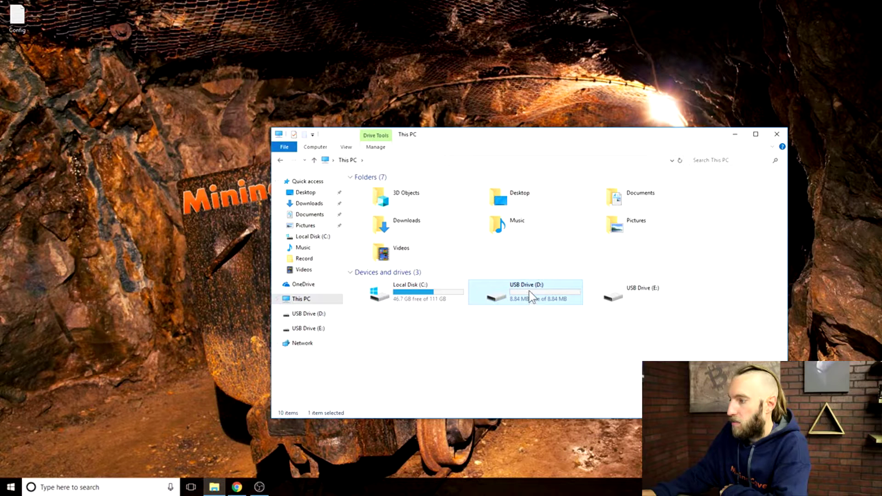
pyautogui.doubleClick(529, 296)
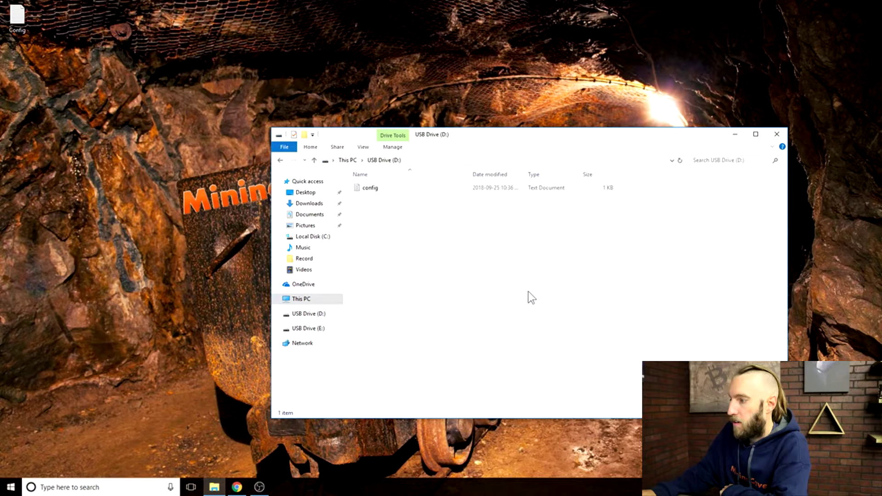
# Check and save the config file's account e-mail, then close the USB drive window.
pyautogui.doubleClick(375, 189)
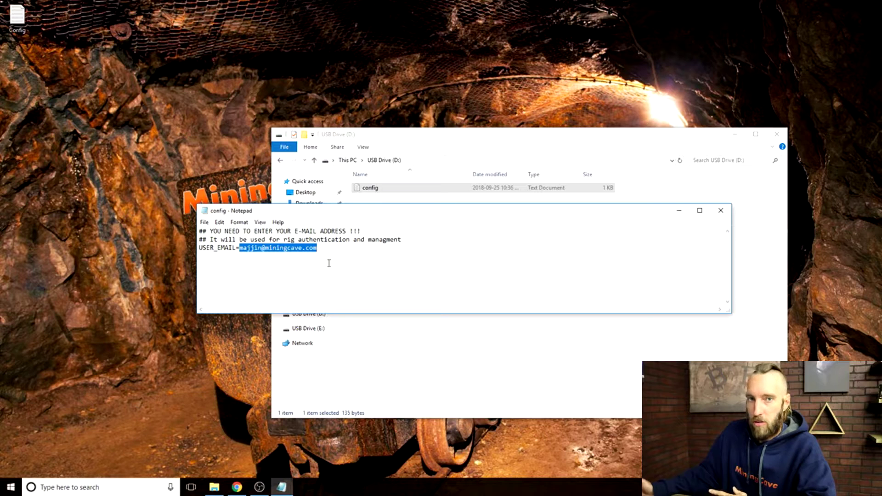
pyautogui.click(204, 222)
pyautogui.click(219, 253)
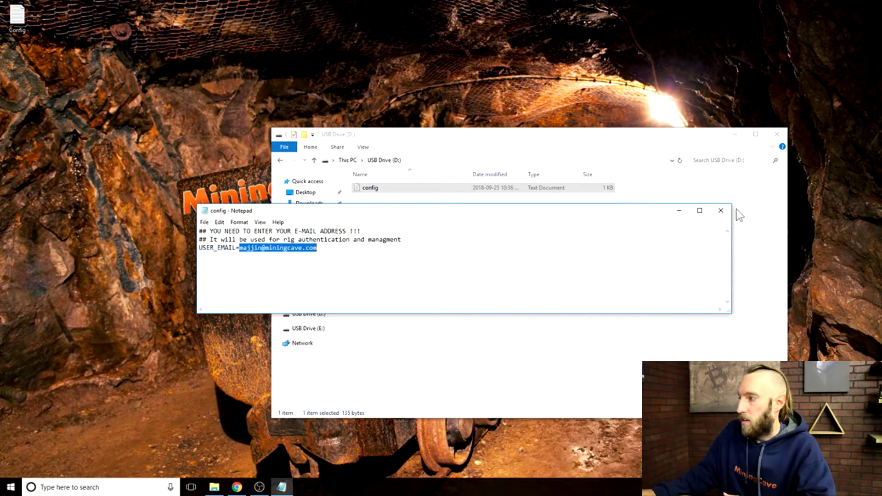
pyautogui.click(721, 211)
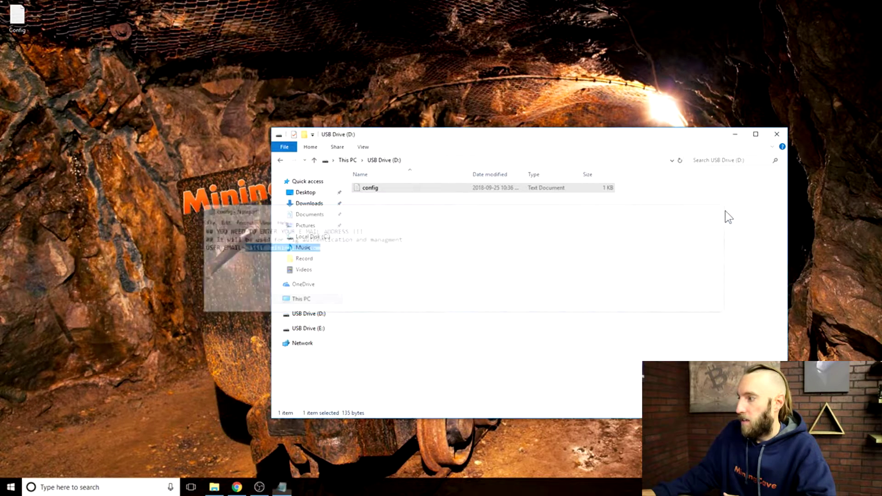
pyautogui.click(777, 134)
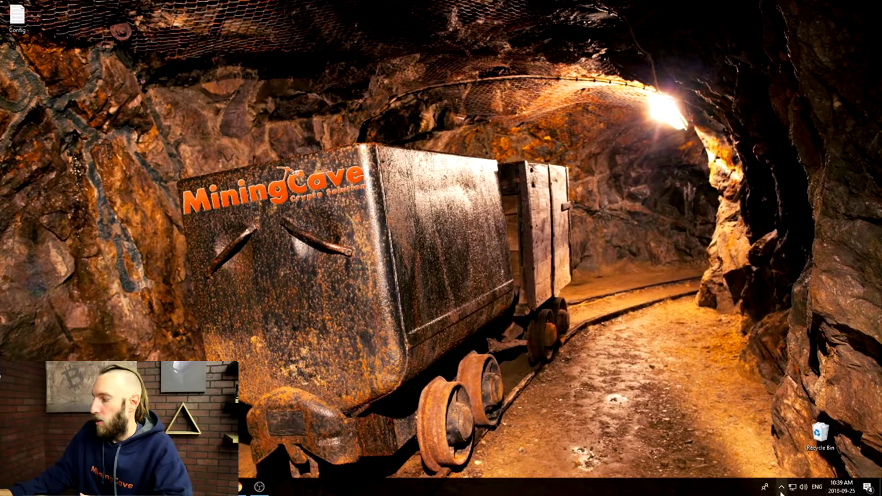
pyautogui.click(781, 487)
# Eject the USB drive and start adding a new group on Rig Groups.
pyautogui.click(762, 448)
pyautogui.click(779, 428)
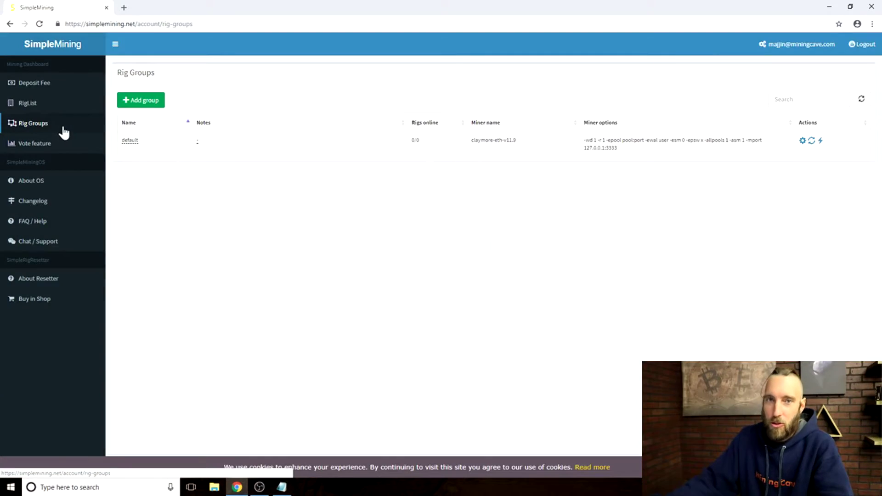
pyautogui.click(67, 124)
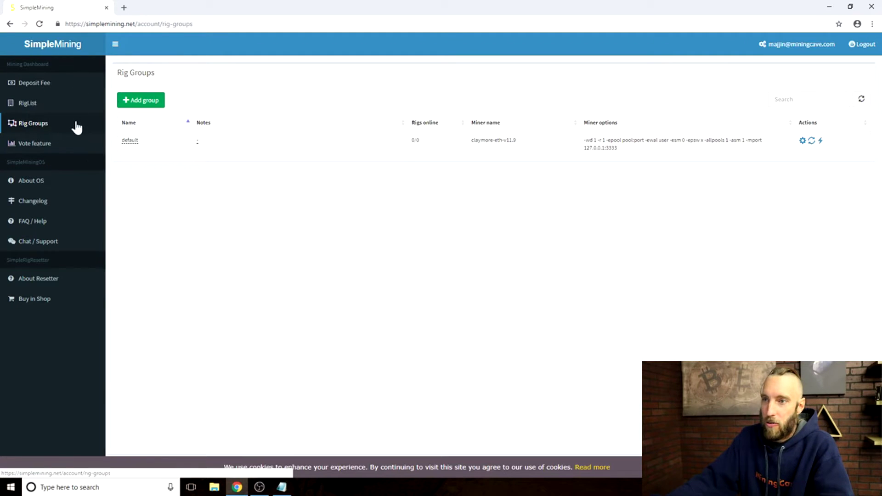
pyautogui.click(152, 101)
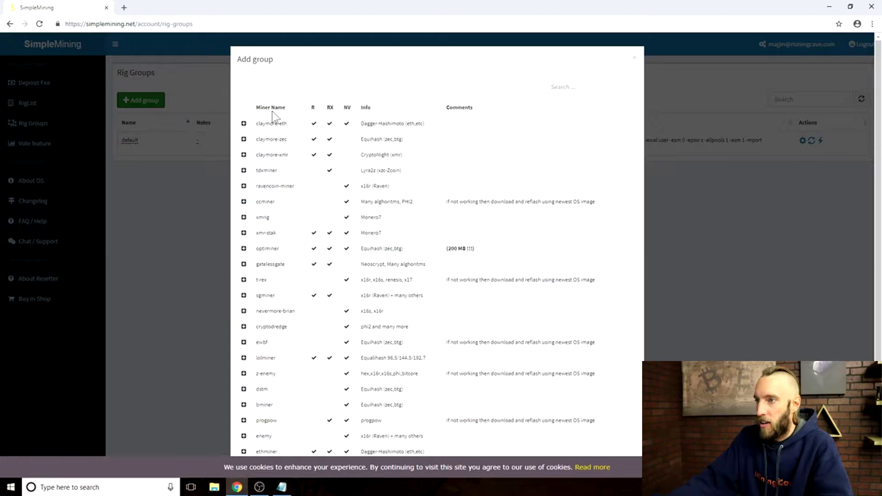
# Select claymore-eth-v11.9 as the new group's miner.
pyautogui.scroll(-1, 266, 239)
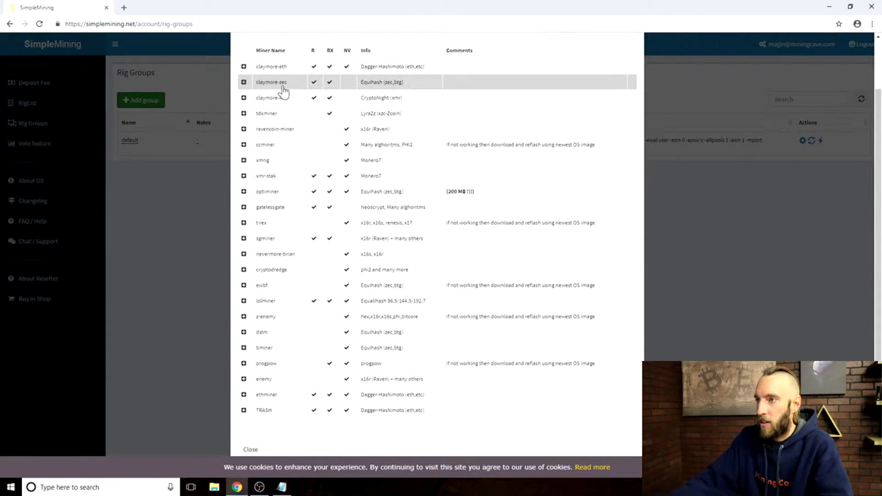
pyautogui.scroll(1, 279, 89)
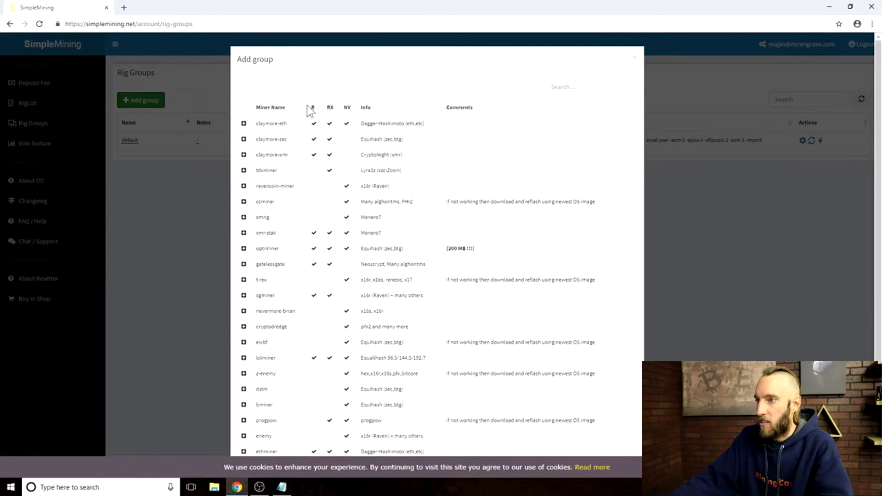
pyautogui.moveTo(310, 109); pyautogui.dragTo(339, 115)
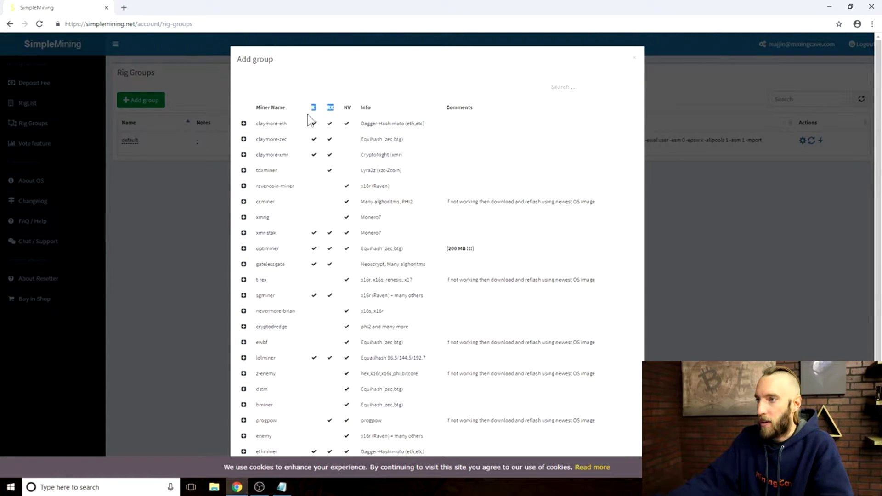
pyautogui.click(346, 114)
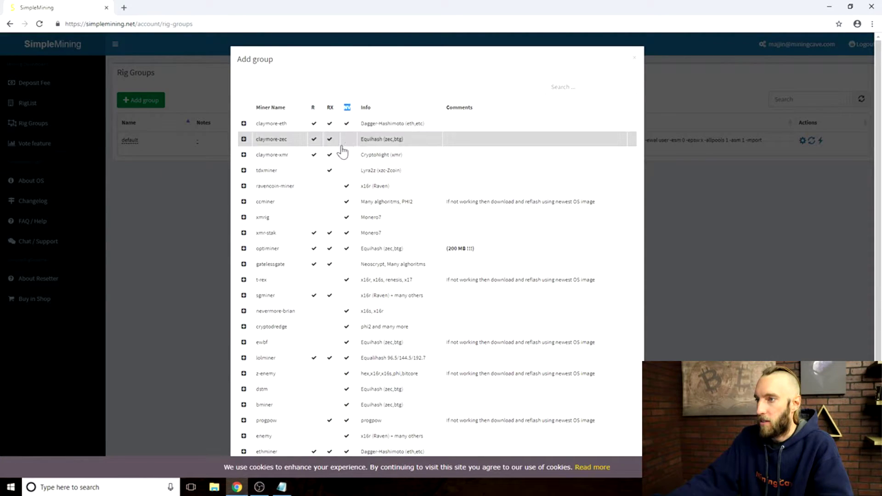
pyautogui.click(244, 123)
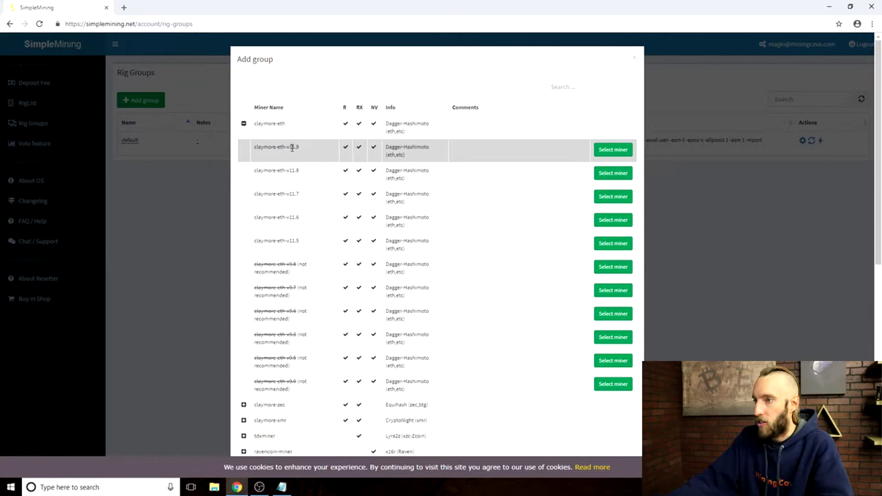
pyautogui.click(614, 155)
# Name the group 'Eth' with description 'Eth V.11.9'.
pyautogui.click(370, 85)
pyautogui.write('Eth')
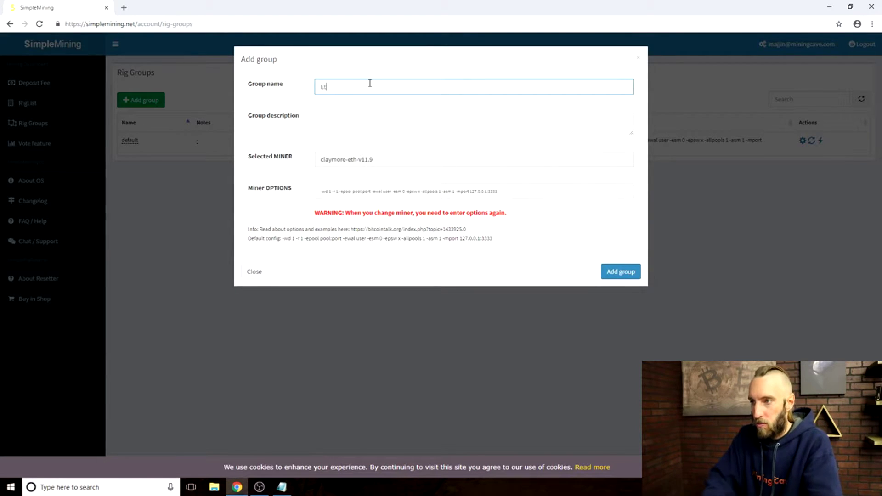
pyautogui.click(340, 117)
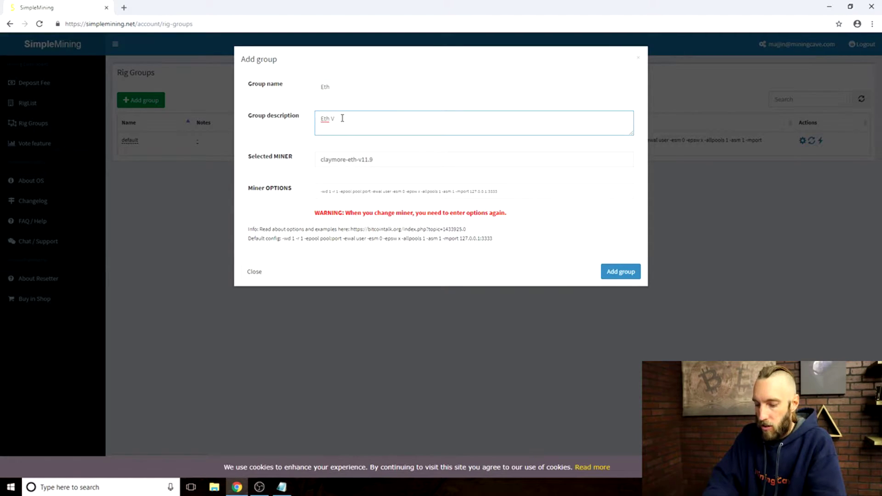
pyautogui.write('Eth V.11.9')
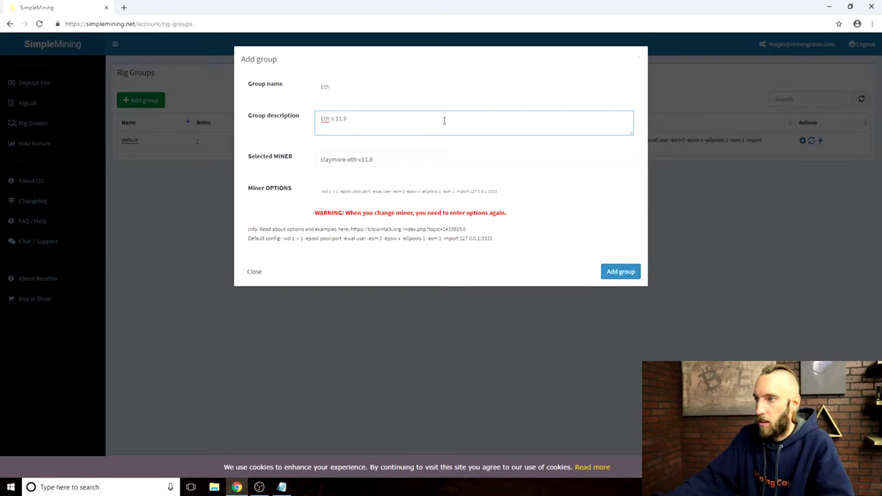
# Replace the miner options with the pasted NiceHash ethash line and add the group.
pyautogui.click(523, 195)
pyautogui.moveTo(509, 193); pyautogui.dragTo(317, 194)
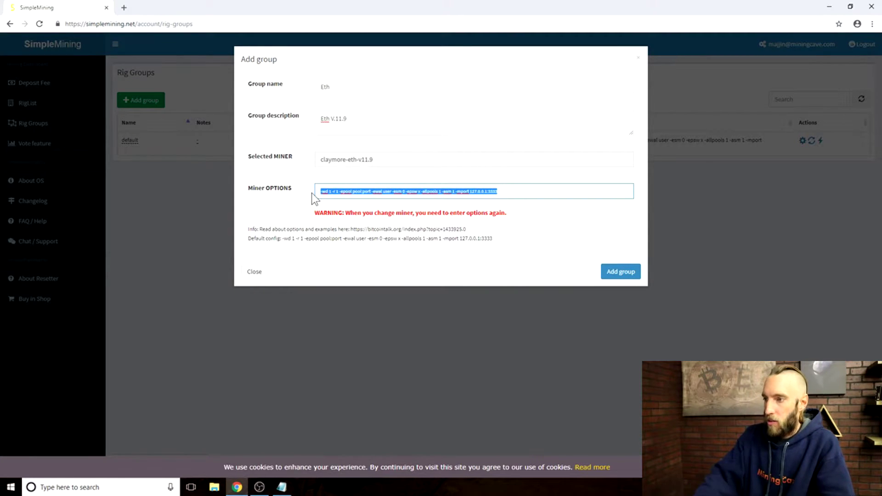
pyautogui.press('BackSpace')
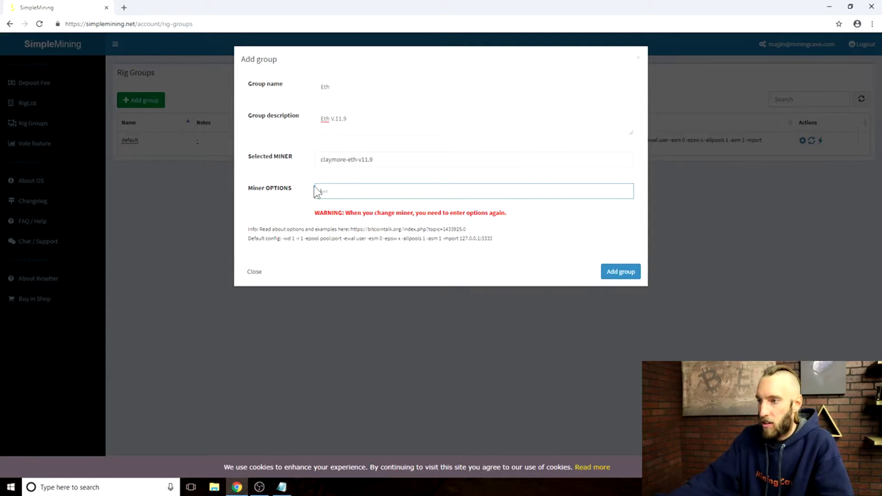
pyautogui.click(282, 487)
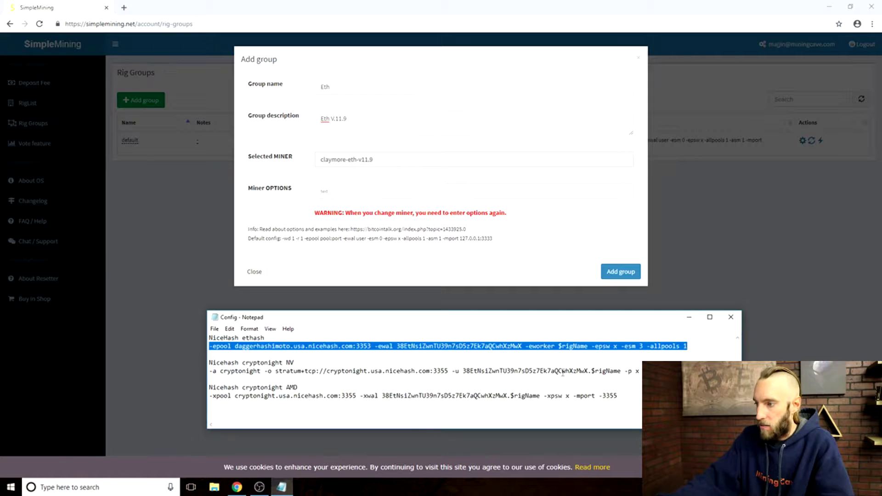
pyautogui.click(340, 192)
pyautogui.write('-epool daggerhashimoto.usa.nicehash.com:3353 -ewal 38EtNsiZwnTU39n7sD5z7Ek7aQCwhXzMwX -eworker $rigName -epsw x -esm 3 -allpools 1')
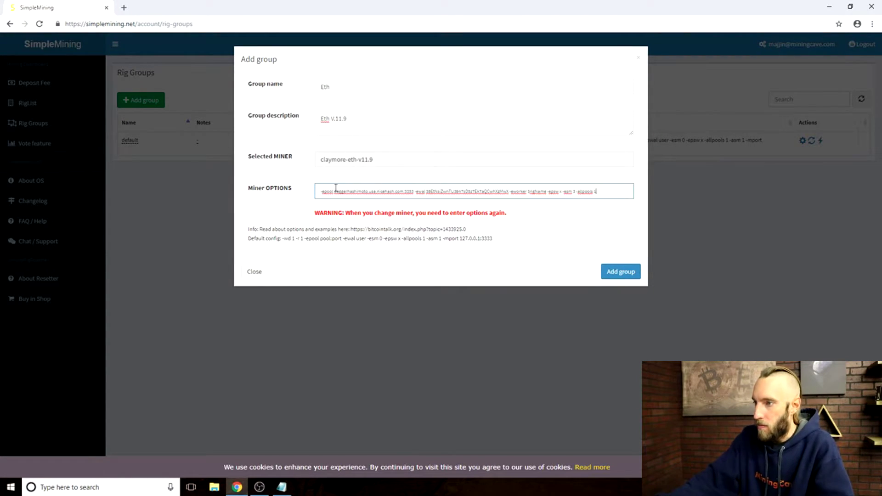
pyautogui.moveTo(319, 193); pyautogui.dragTo(417, 193)
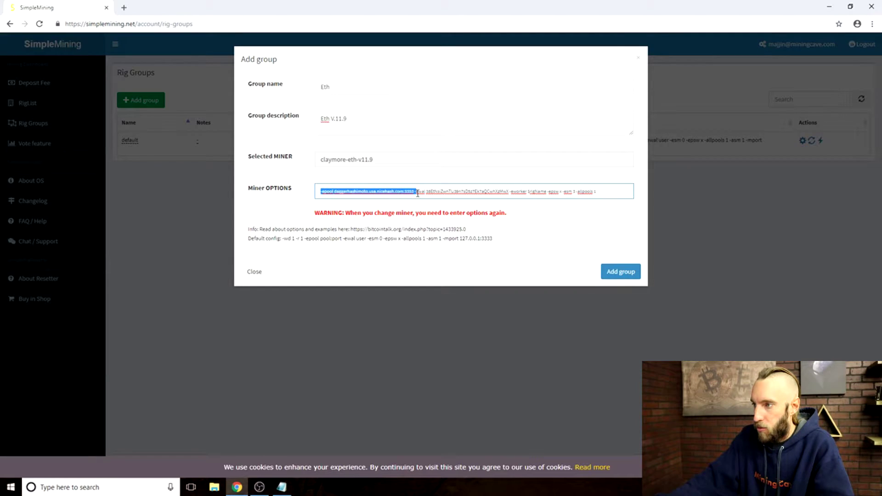
pyautogui.click(405, 192)
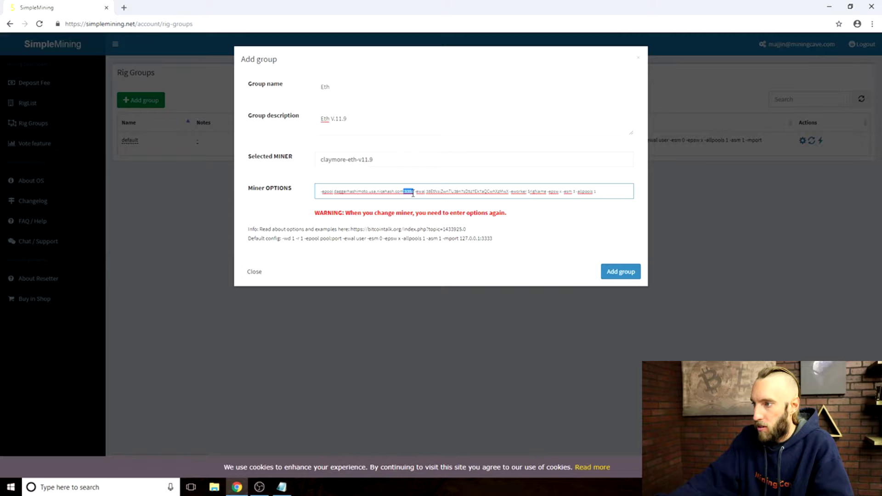
pyautogui.moveTo(415, 192); pyautogui.dragTo(507, 193)
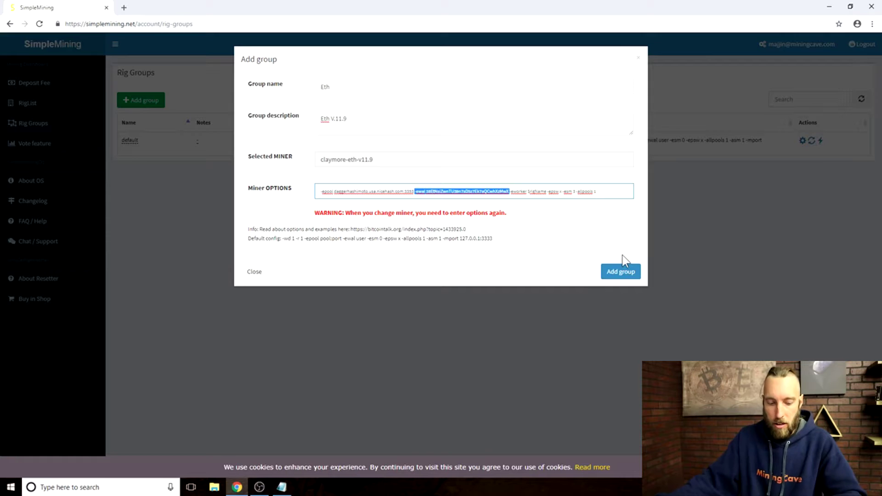
pyautogui.click(603, 193)
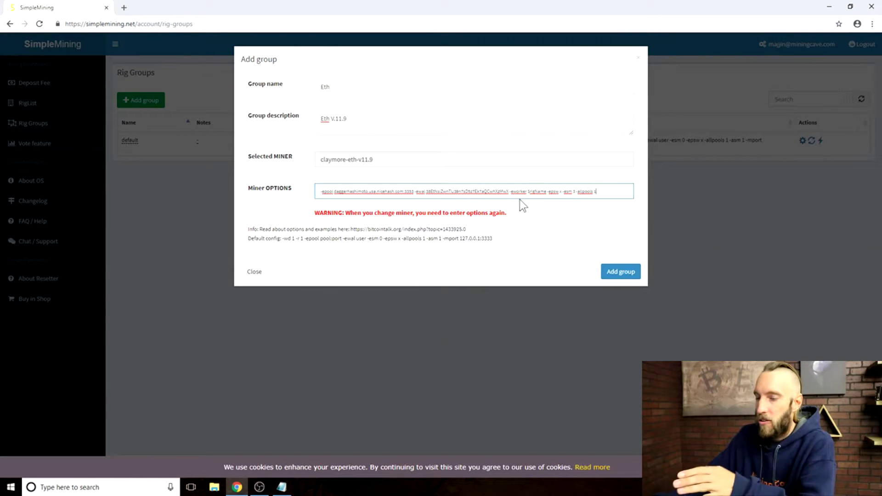
pyautogui.click(628, 274)
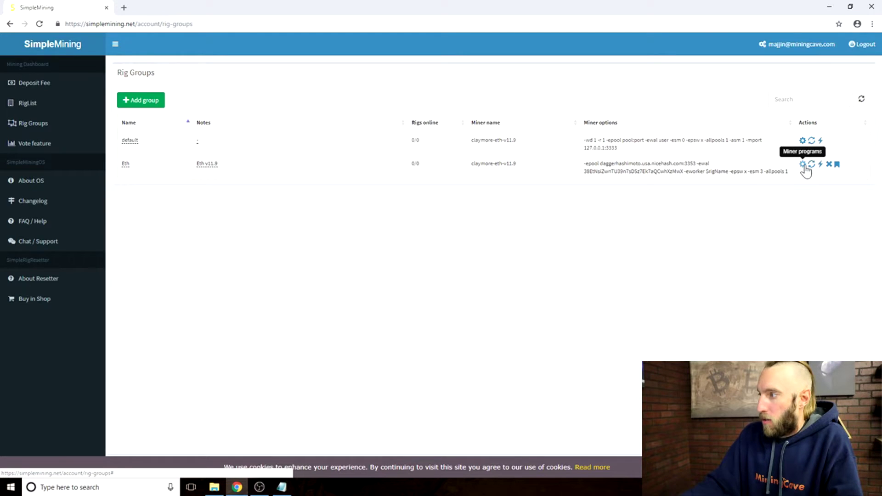
# Open the Eth group's miner program settings and check its pool and wallet options.
pyautogui.click(803, 165)
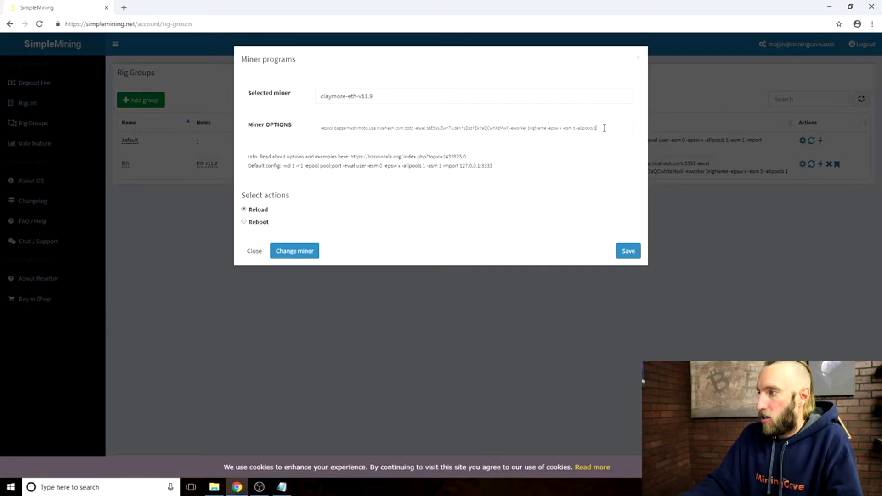
pyautogui.moveTo(604, 128); pyautogui.dragTo(320, 129)
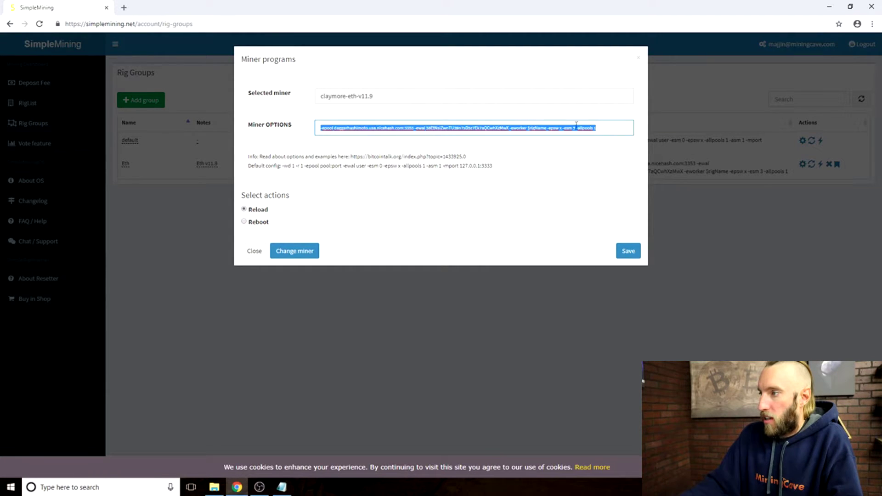
pyautogui.click(605, 128)
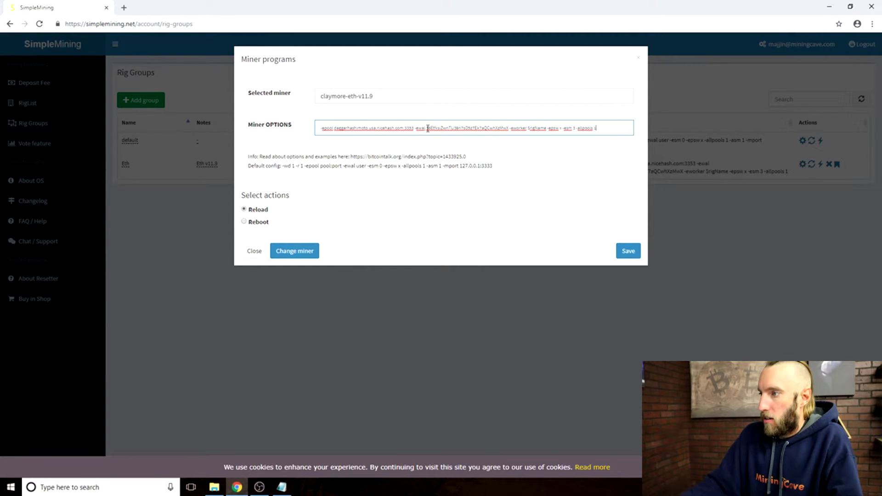
pyautogui.moveTo(428, 129); pyautogui.dragTo(508, 129)
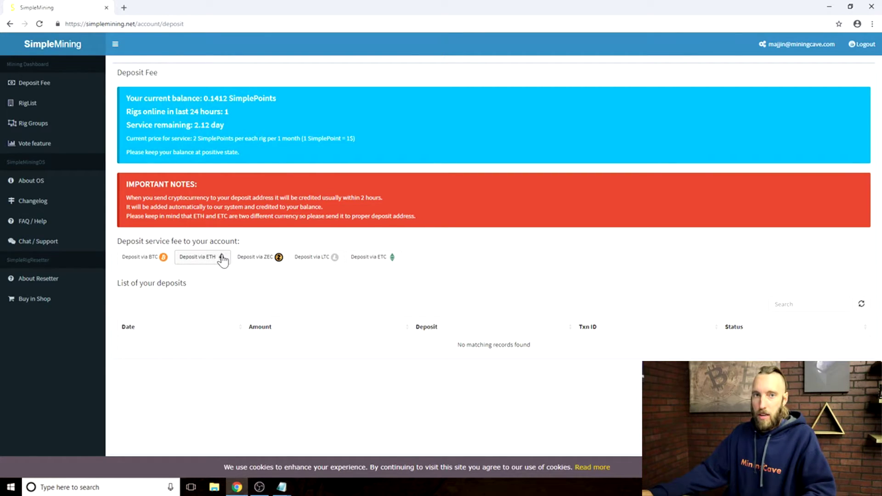
# Copy the ETH deposit address from Deposit Fee and paste it into a new Notepad document.
pyautogui.click(89, 87)
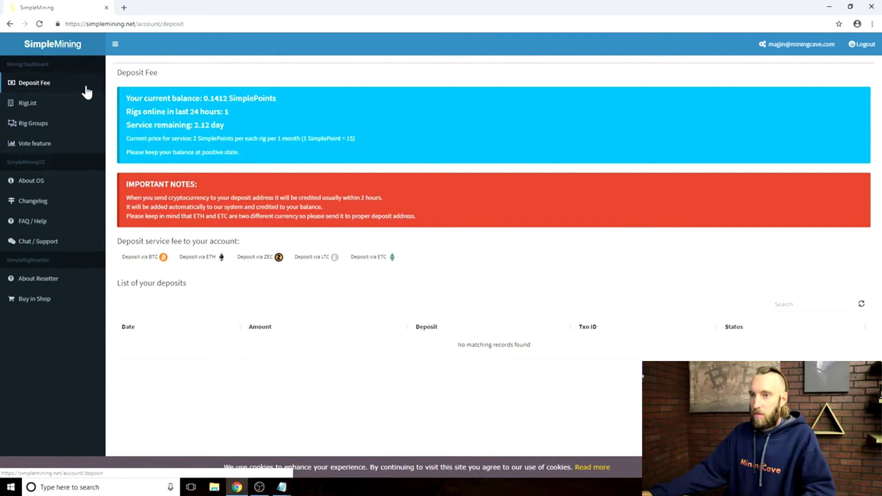
pyautogui.click(206, 261)
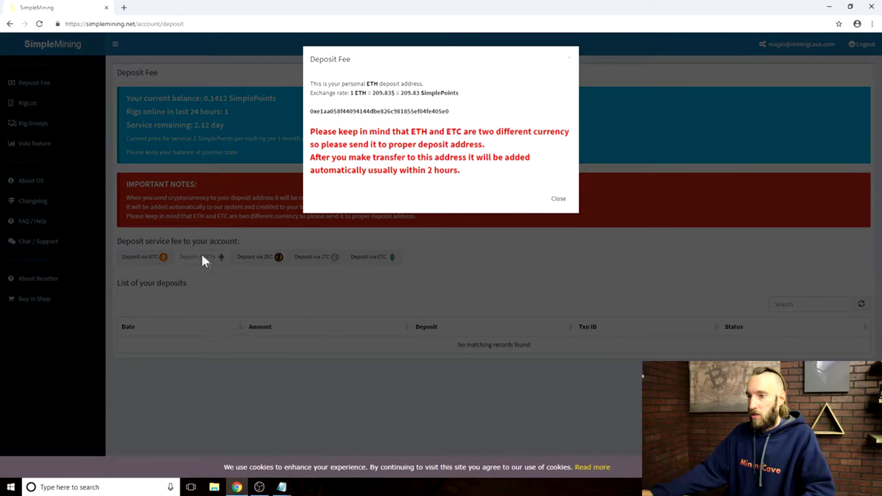
pyautogui.moveTo(451, 112); pyautogui.dragTo(317, 111)
pyautogui.hotkey('ctrl', 'c')
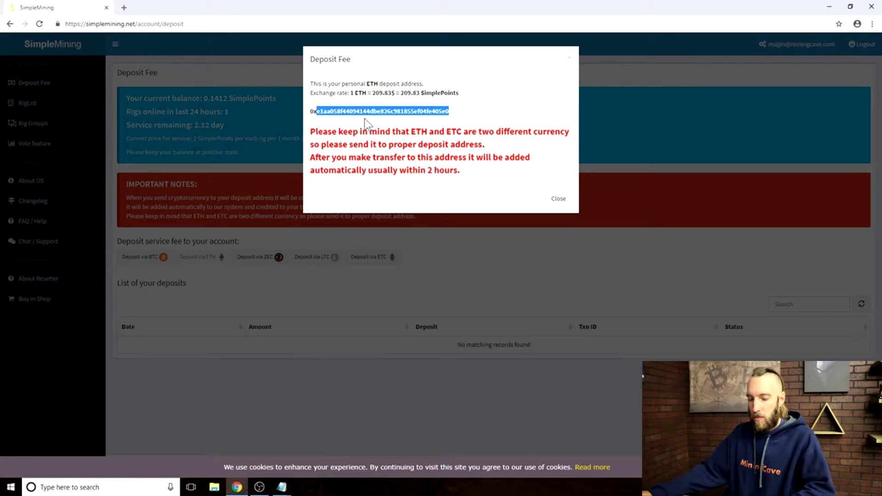
pyautogui.click(281, 487)
pyautogui.click(338, 458)
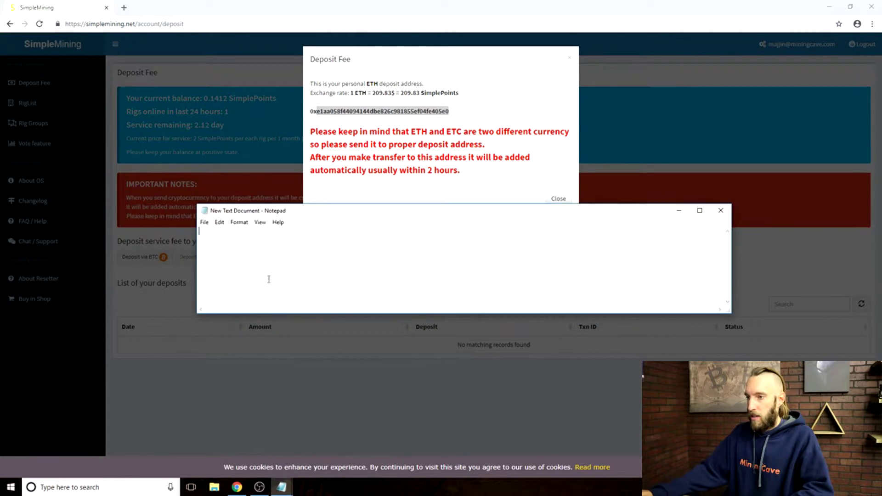
pyautogui.hotkey('ctrl', 'v')
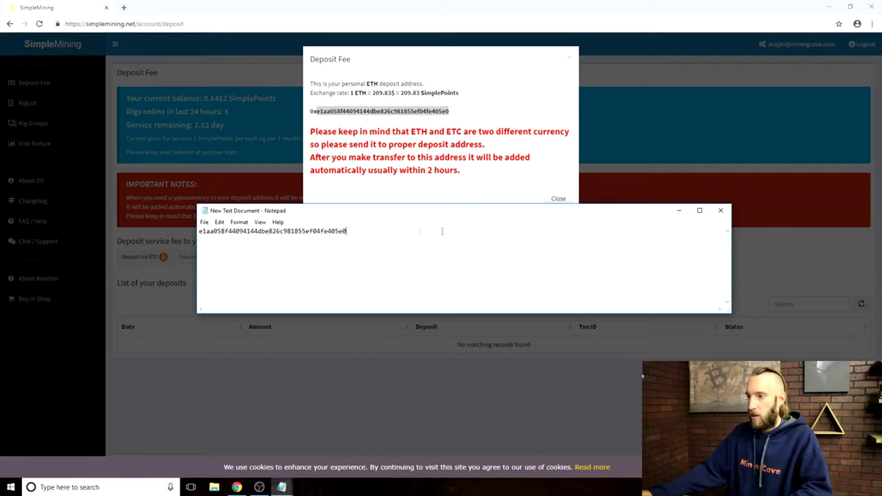
# Close the deposit address window and start a new group from the Rig Groups page.
pyautogui.click(674, 200)
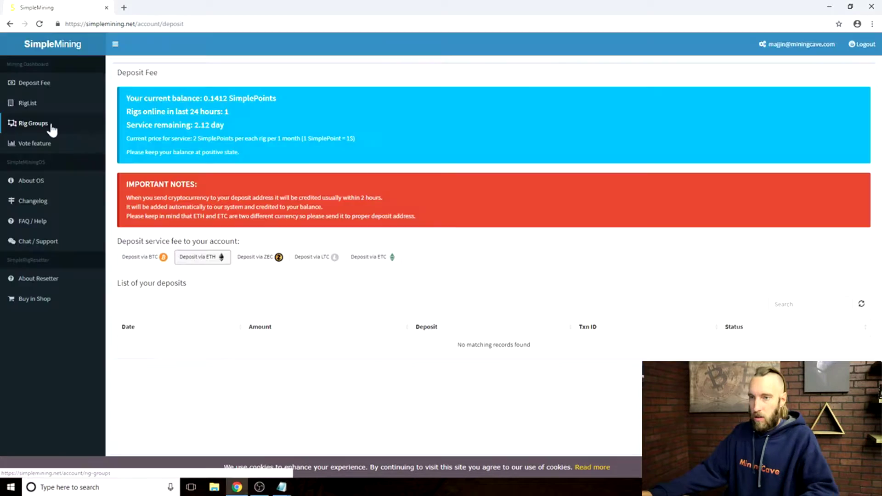
pyautogui.click(51, 125)
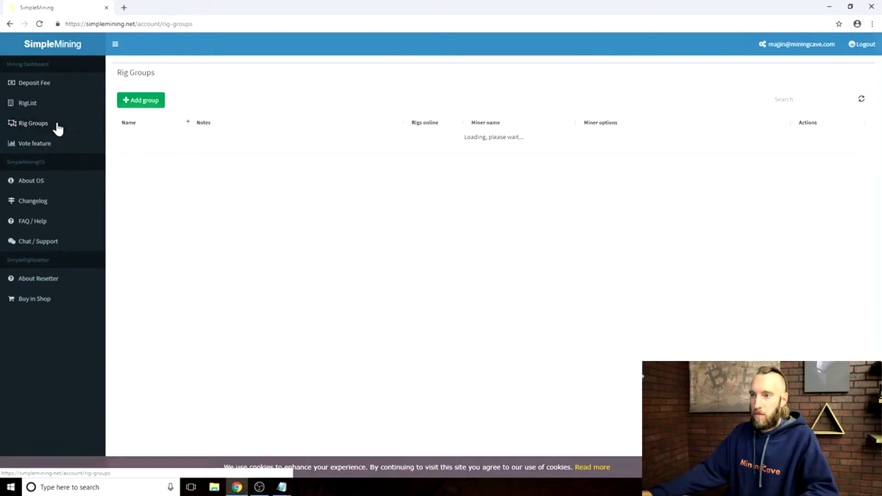
pyautogui.click(143, 102)
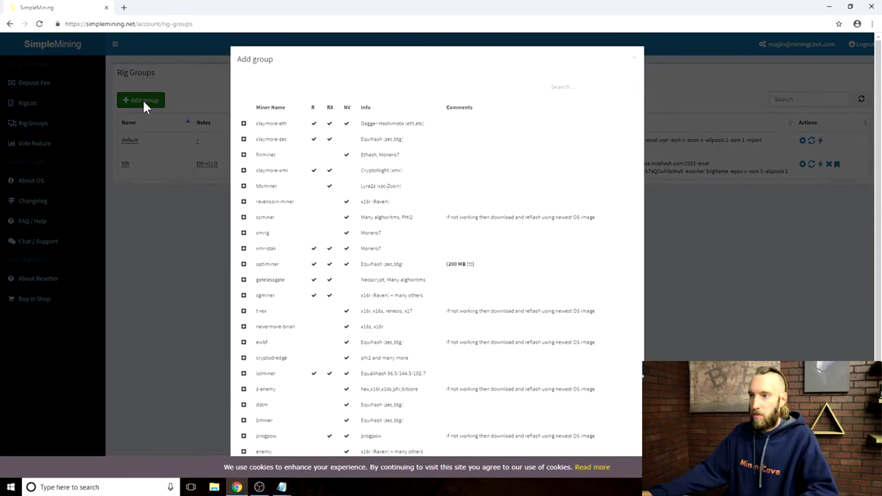
# Choose miner claymore-eth-v11.9 and enter group name 'eth fee' with description 'eth fee v11.9'.
pyautogui.click(243, 124)
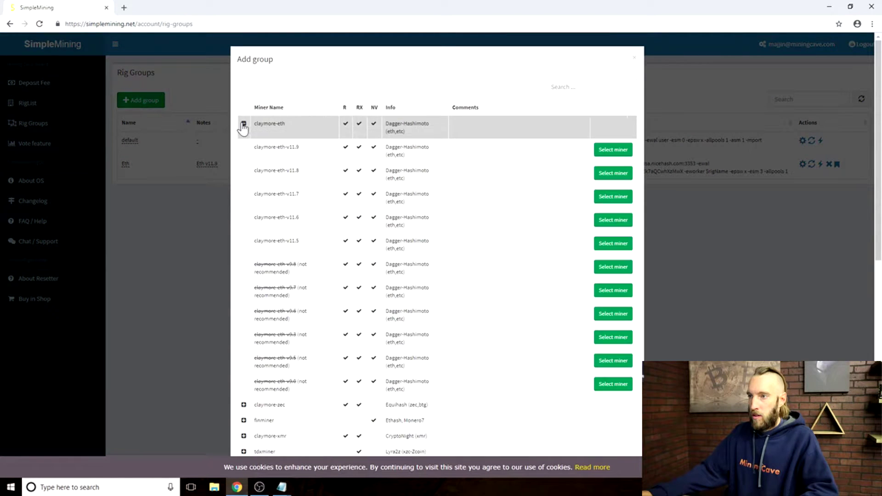
pyautogui.click(613, 150)
pyautogui.click(331, 91)
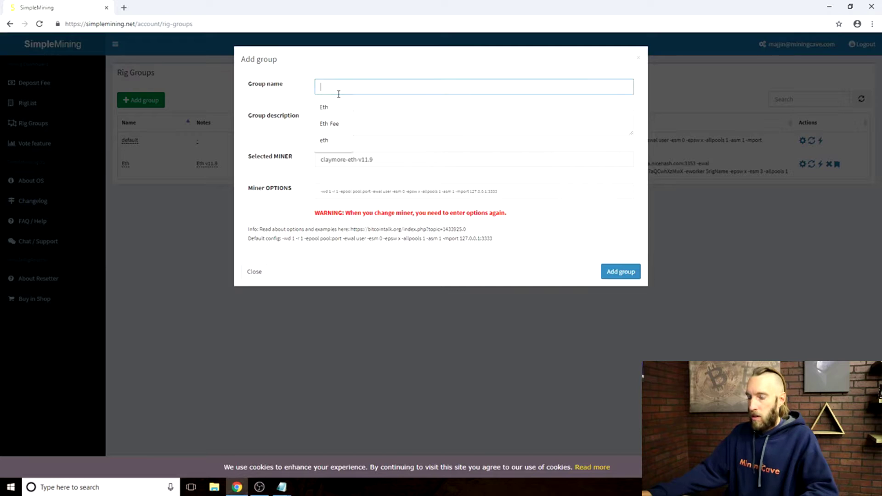
pyautogui.write('eth fee')
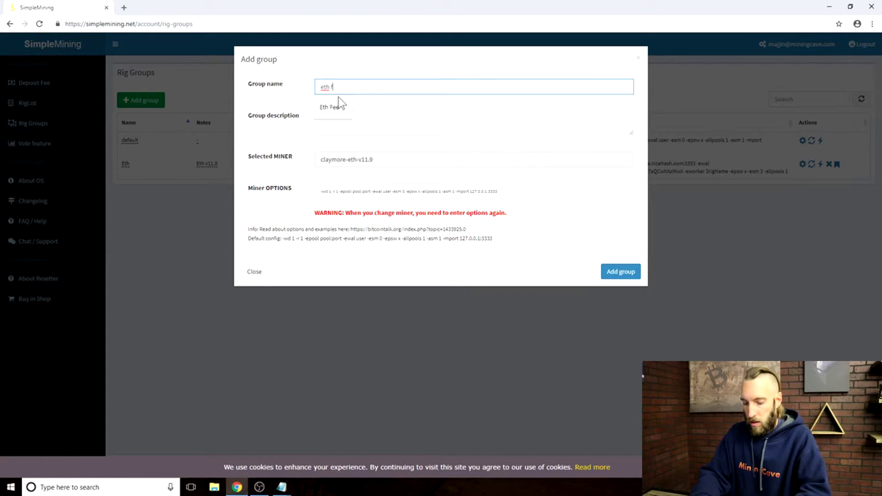
pyautogui.click(371, 119)
pyautogui.write('eth fee v11.9')
pyautogui.click(504, 193)
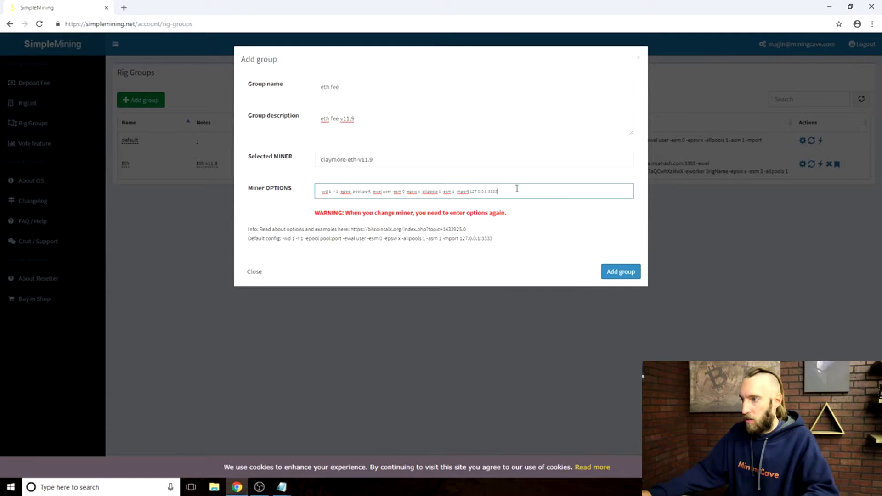
# Replace the default miner options with the ethermine pool line copied from Config Notepad.
pyautogui.moveTo(516, 189); pyautogui.dragTo(317, 192)
pyautogui.press('BackSpace')
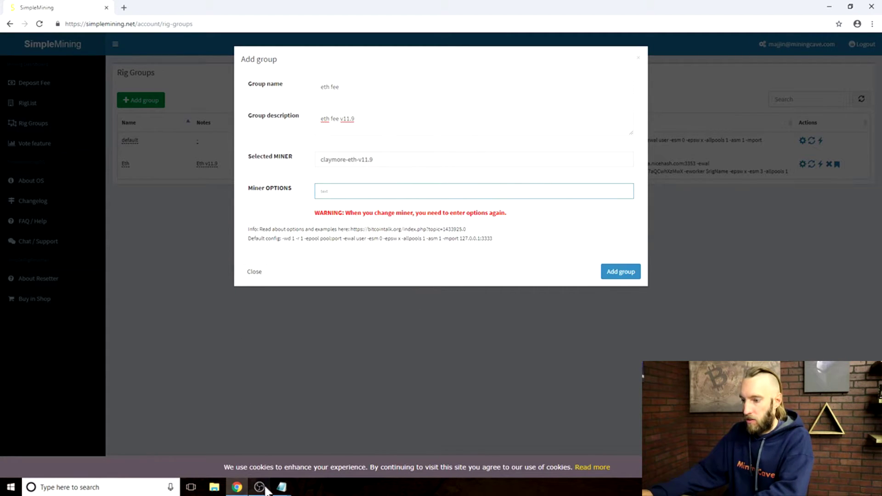
pyautogui.moveTo(282, 487)
pyautogui.click(230, 464)
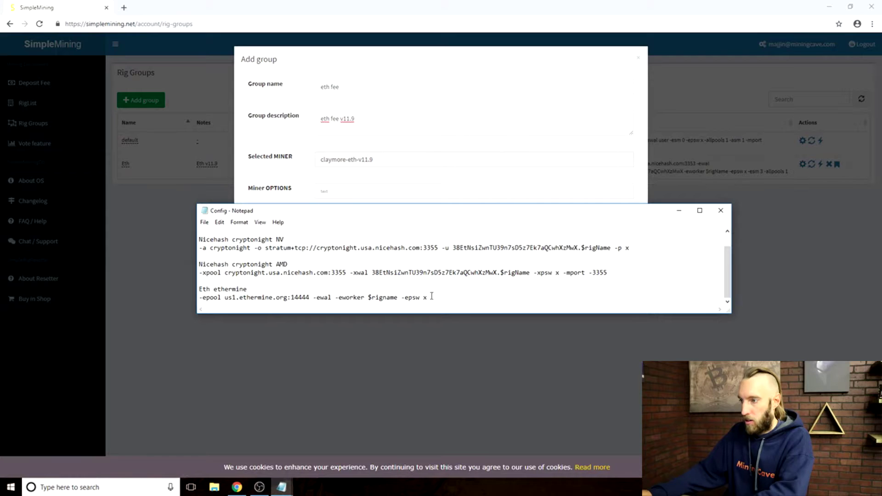
pyautogui.moveTo(431, 296); pyautogui.dragTo(199, 297)
pyautogui.hotkey('ctrl', 'c')
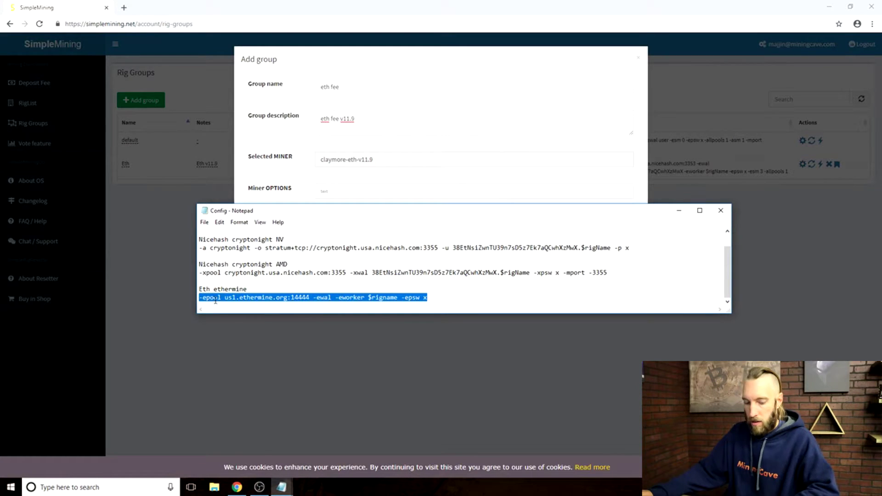
pyautogui.click(342, 192)
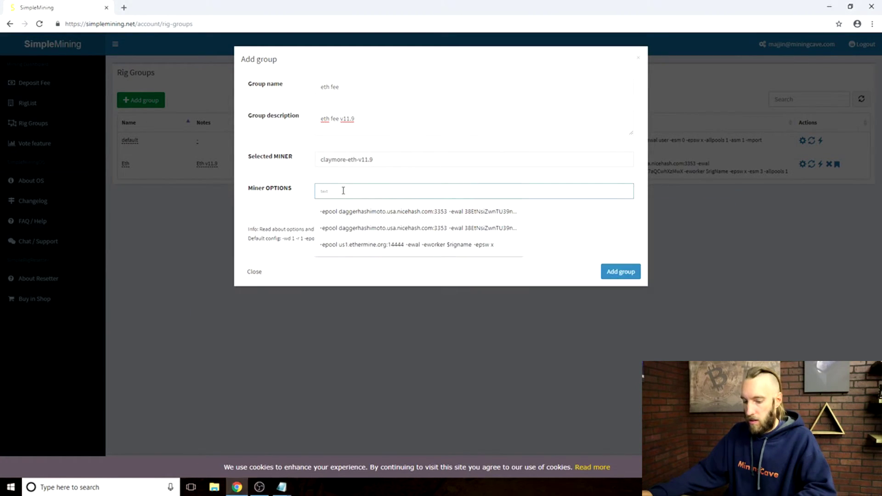
pyautogui.hotkey('ctrl', 'v')
pyautogui.click(449, 280)
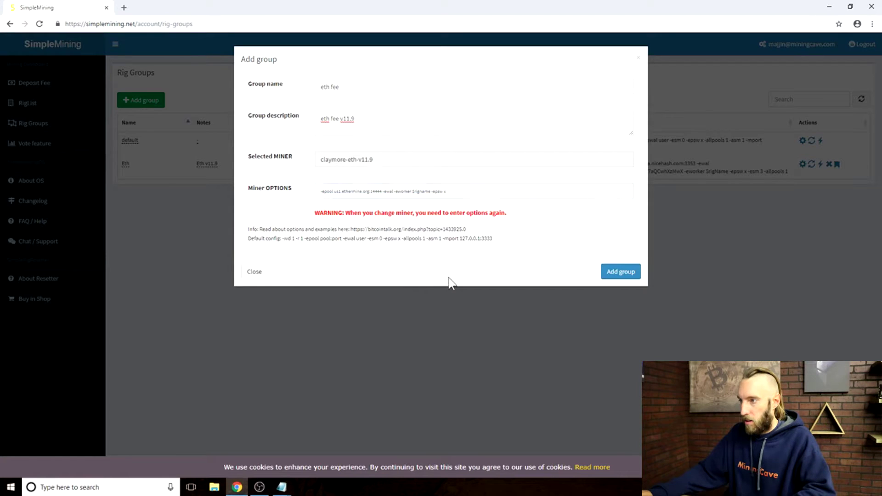
# Paste the ETH address from the notes after -ewal and create the eth fee group.
pyautogui.moveTo(285, 490)
pyautogui.click(332, 466)
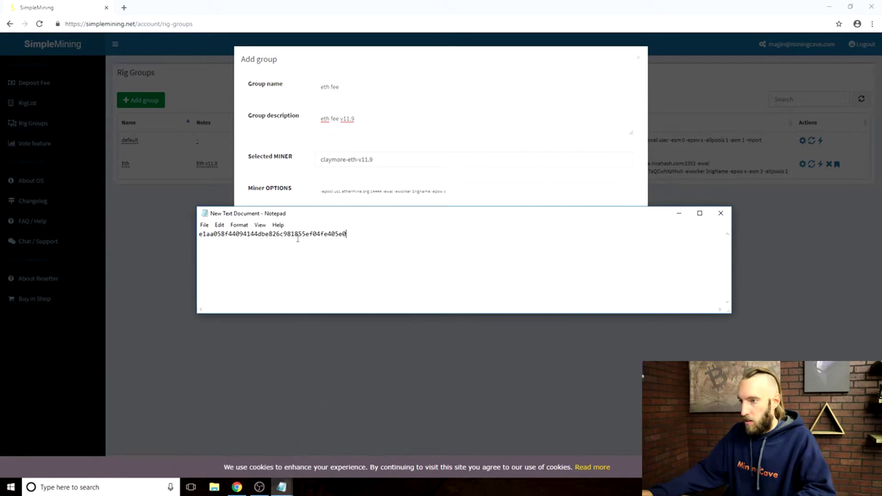
pyautogui.moveTo(250, 238); pyautogui.dragTo(198, 235)
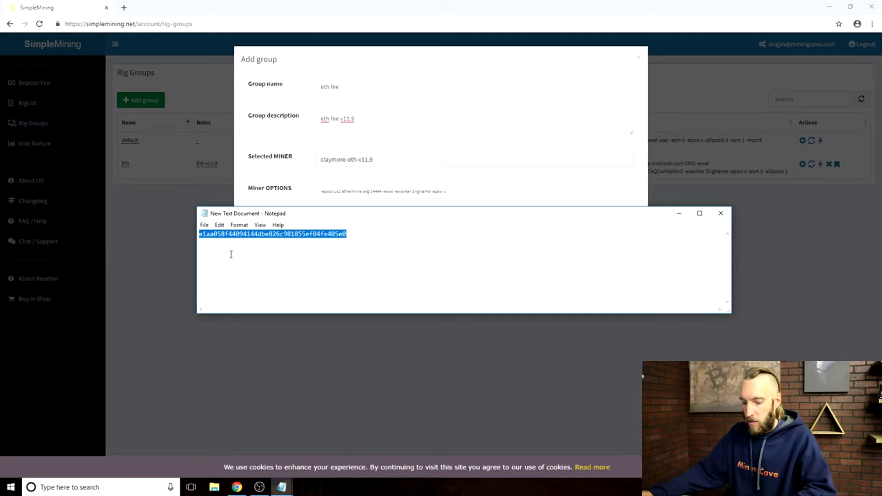
pyautogui.click(679, 213)
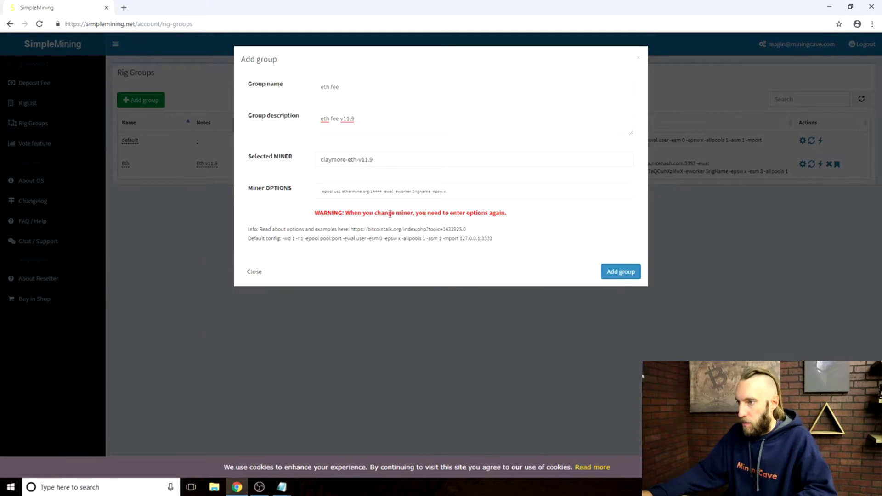
pyautogui.click(394, 191)
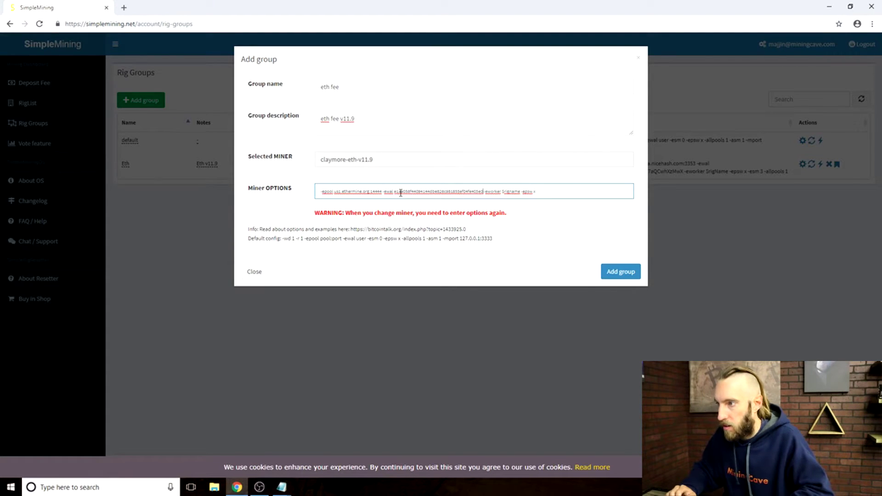
pyautogui.hotkey('ctrl', 'v')
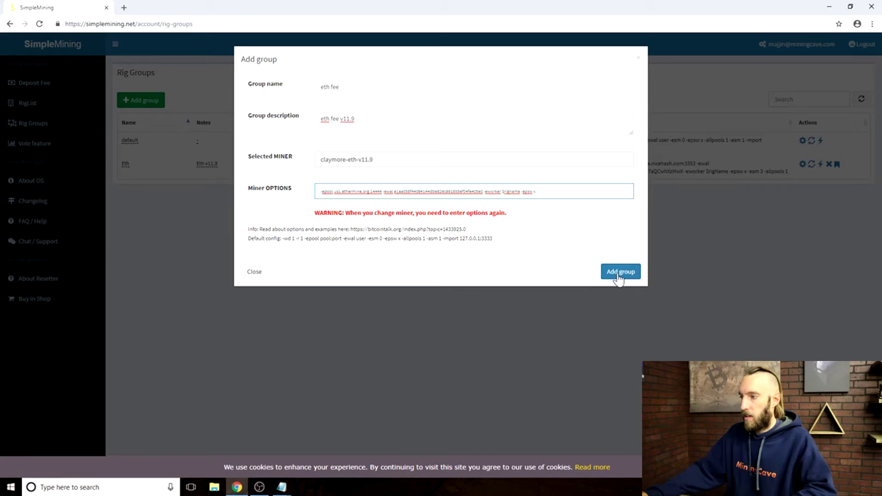
pyautogui.click(618, 273)
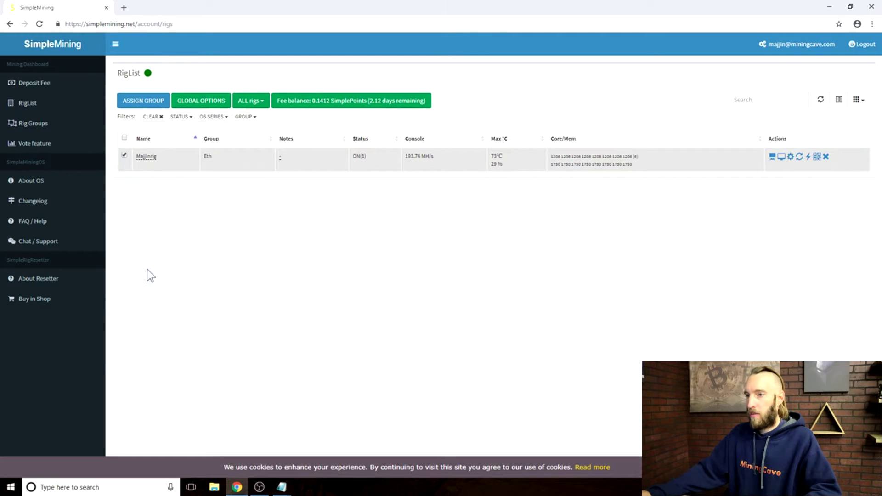
# Select all rigs and assign them to the eth fee group, saving with Reload kept on.
pyautogui.click(125, 138)
pyautogui.click(142, 101)
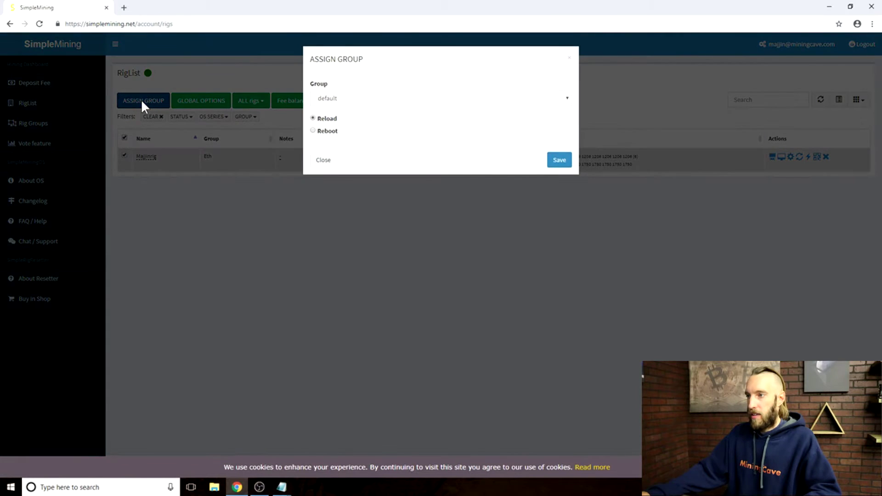
pyautogui.click(437, 102)
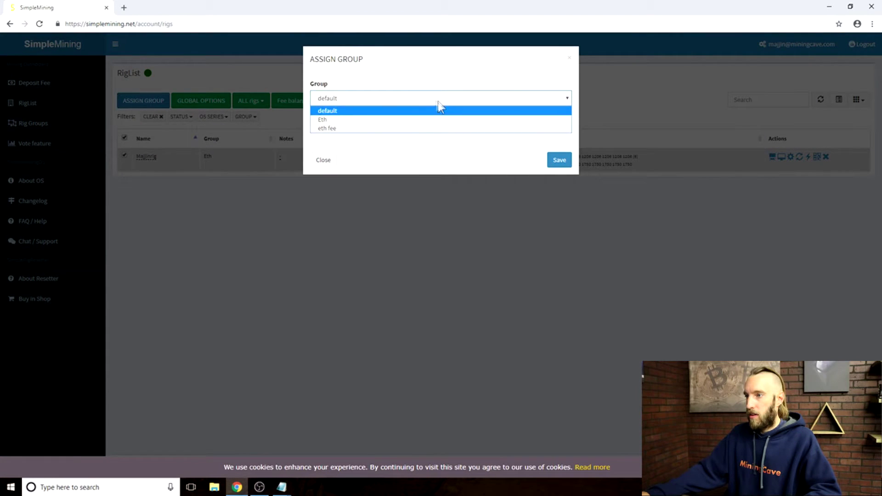
pyautogui.click(339, 130)
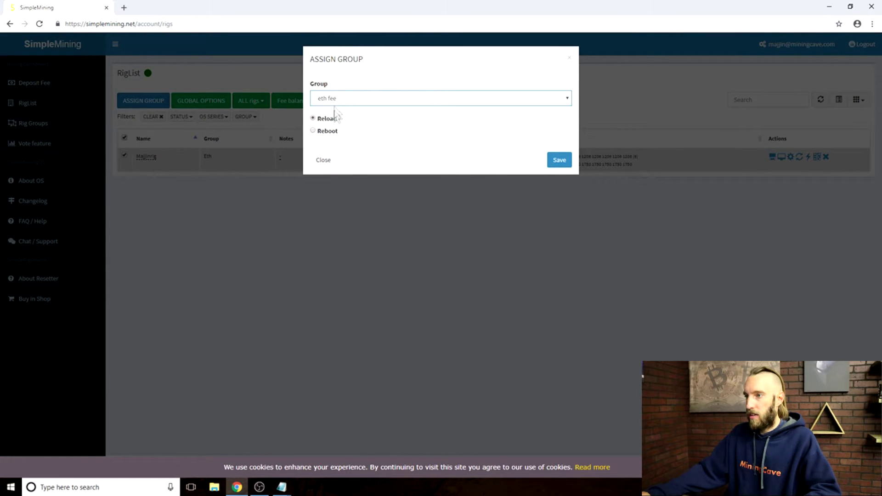
pyautogui.click(558, 160)
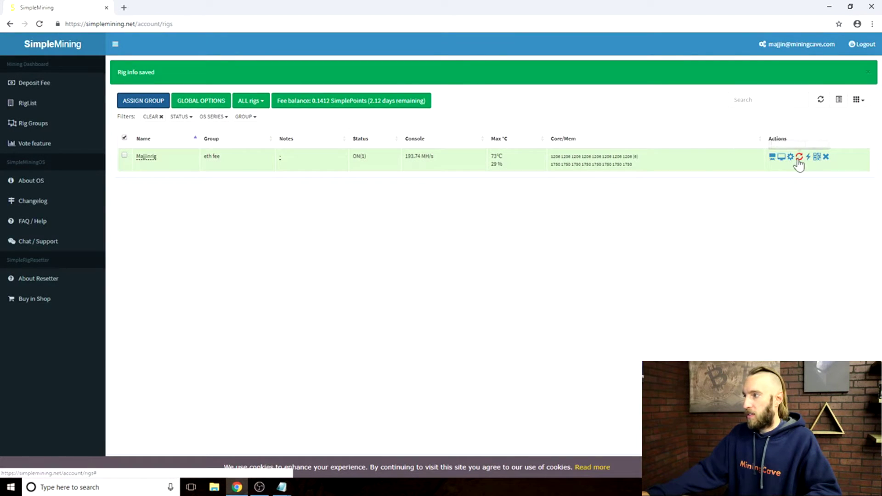
pyautogui.moveTo(134, 157)
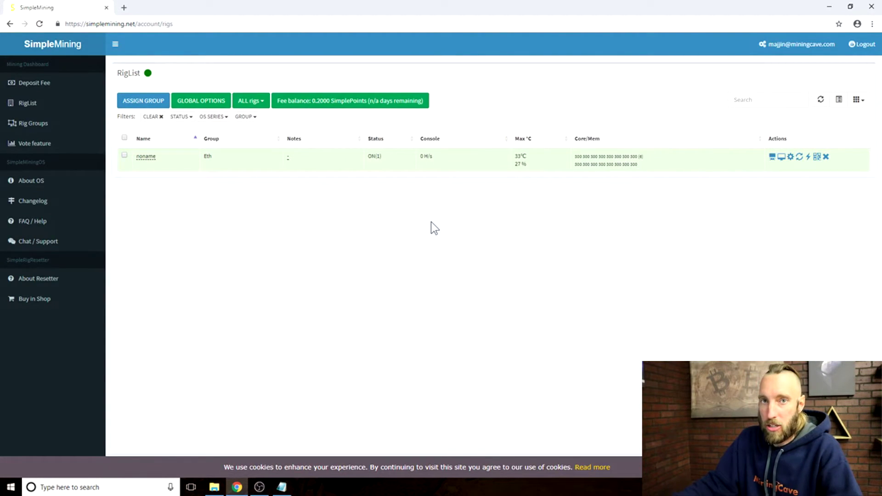
pyautogui.click(772, 157)
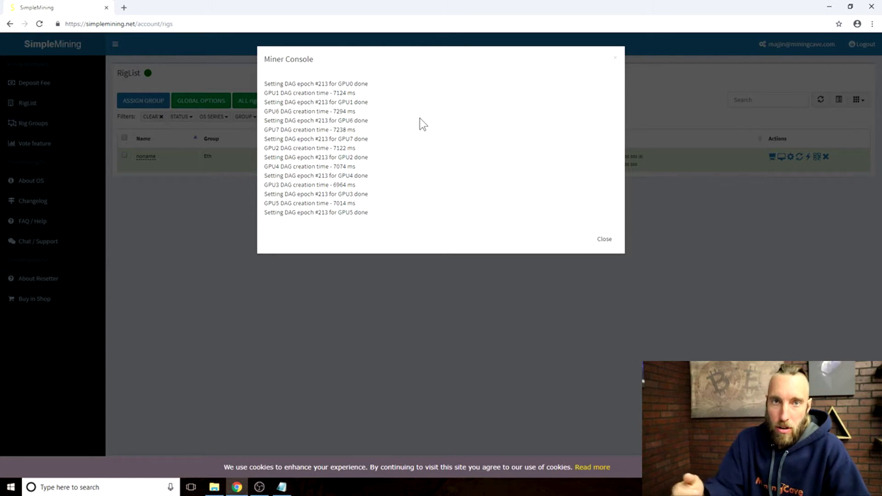
pyautogui.click(783, 161)
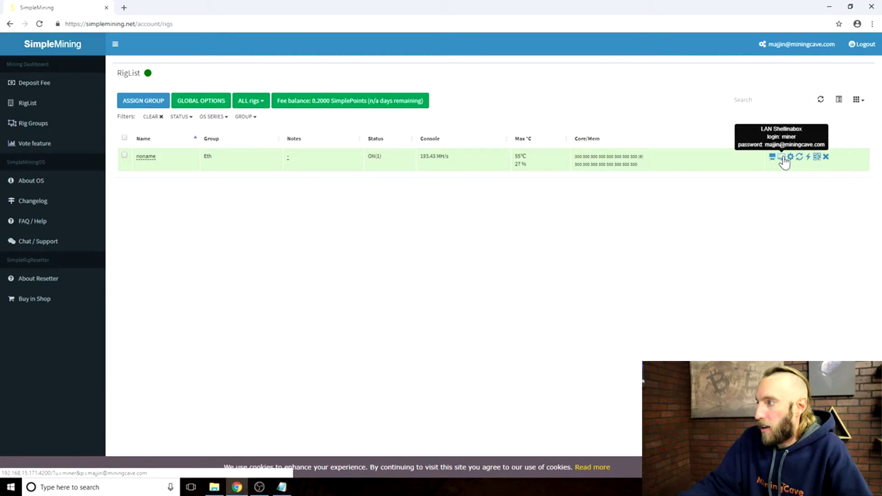
# Open a LAN Shell In A Box session to the rig, then bring up its Overclocking settings.
pyautogui.click(782, 157)
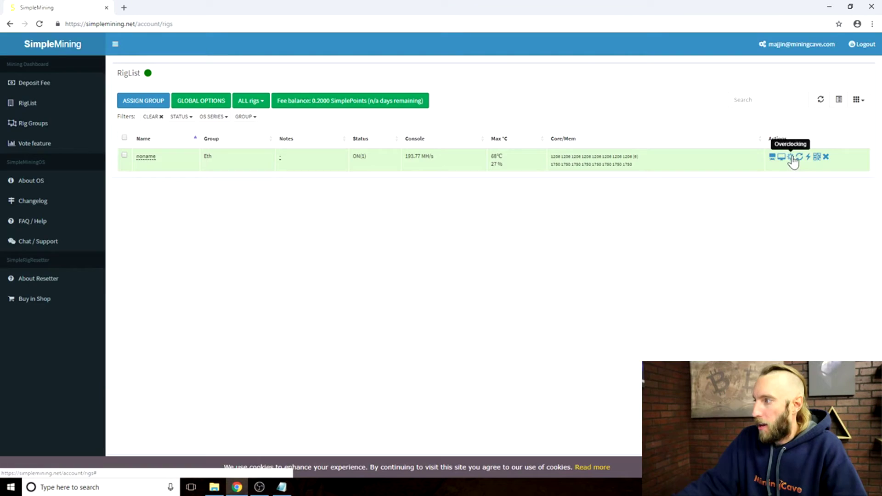
pyautogui.click(791, 158)
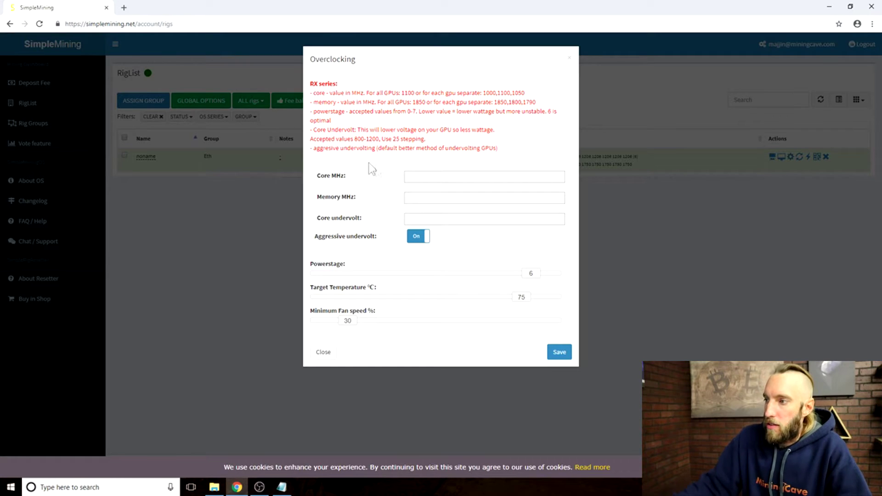
# Empty the Core MHz field and review the memory, undervolt and aggressive undervolt settings.
pyautogui.click(420, 177)
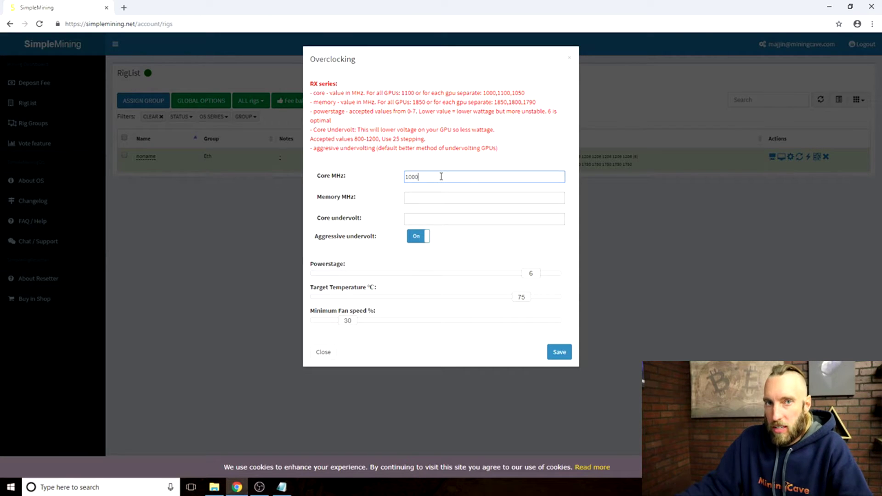
pyautogui.moveTo(432, 177); pyautogui.dragTo(373, 178)
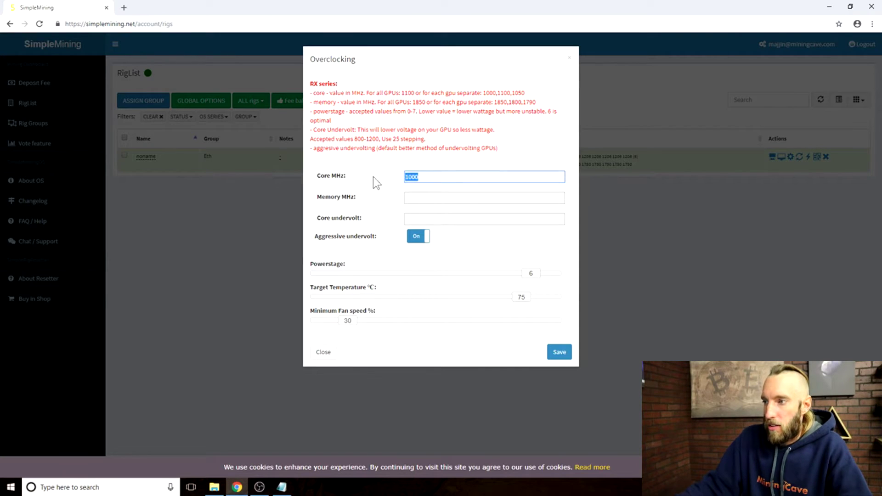
pyautogui.write('20')
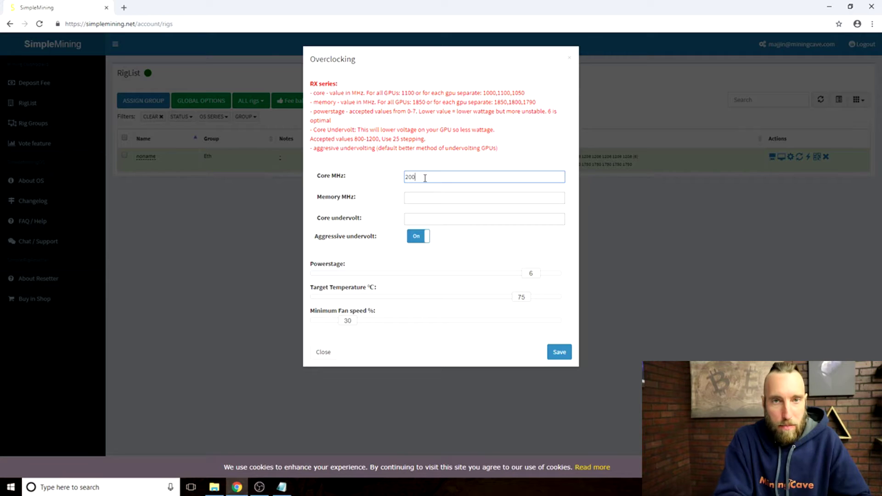
pyautogui.press('BackSpace')
pyautogui.press('BackSpace')
pyautogui.press('BackSpace')
pyautogui.moveTo(312, 179); pyautogui.dragTo(349, 180)
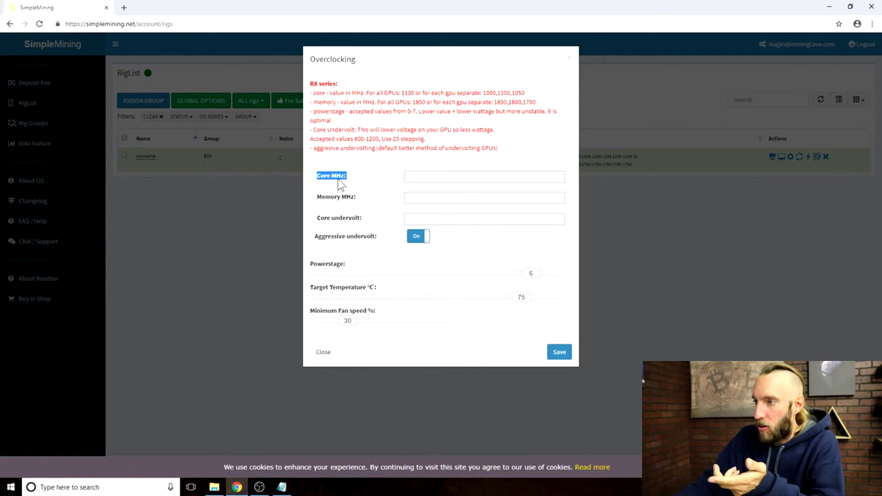
pyautogui.moveTo(310, 199); pyautogui.dragTo(373, 212)
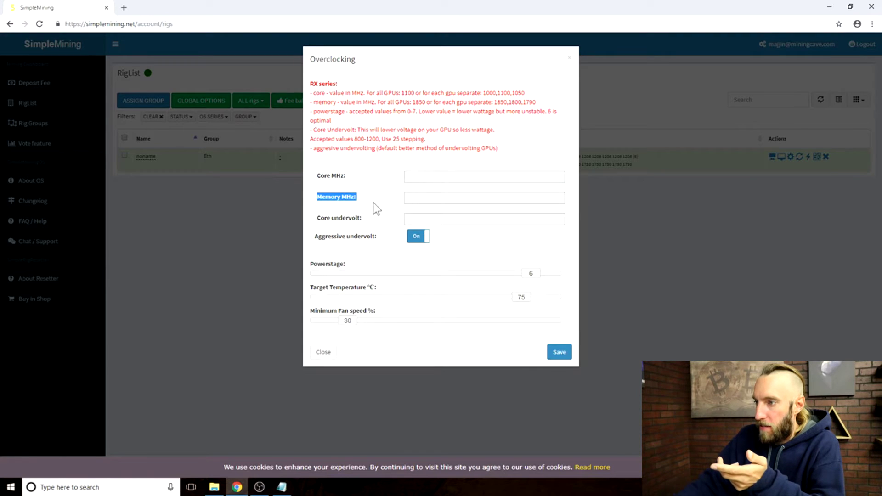
pyautogui.moveTo(313, 225); pyautogui.dragTo(379, 223)
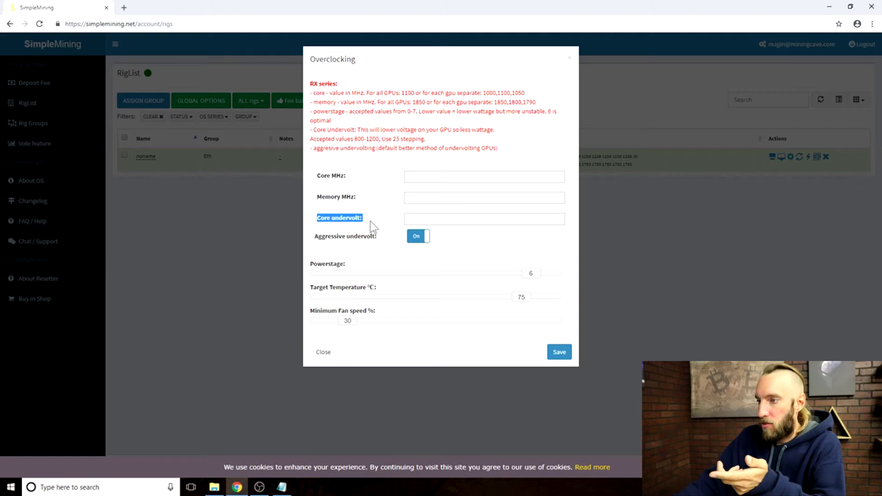
pyautogui.click(416, 219)
# Keep aggressive undervolting on while reviewing the Powerstage and Minimum Fan speed settings.
pyautogui.click(416, 236)
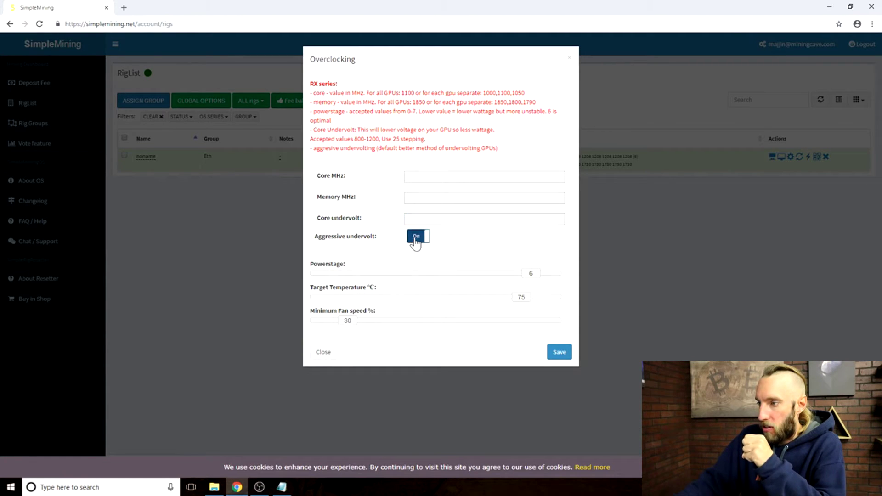
pyautogui.click(419, 239)
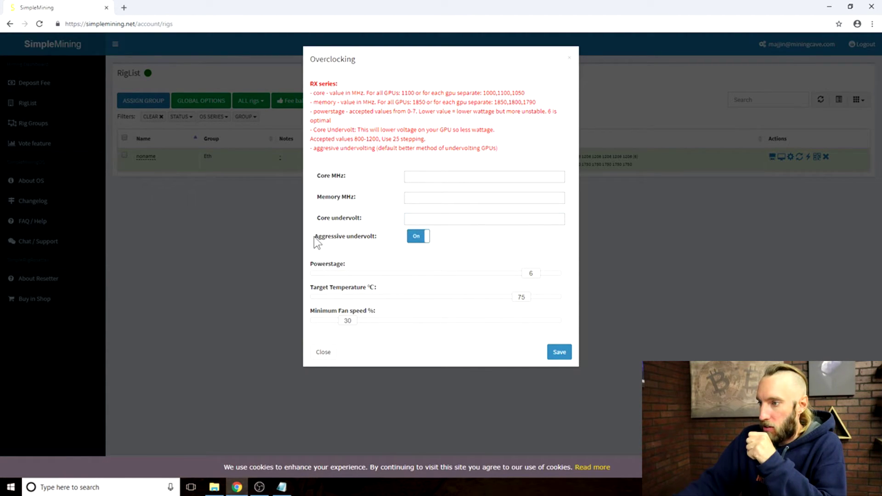
pyautogui.moveTo(317, 241); pyautogui.dragTo(394, 250)
pyautogui.moveTo(310, 265); pyautogui.dragTo(363, 265)
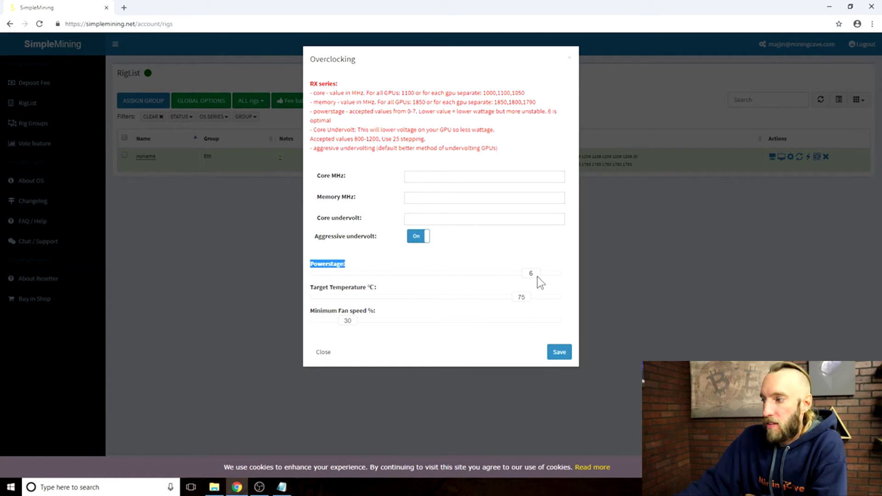
pyautogui.moveTo(310, 312); pyautogui.dragTo(391, 320)
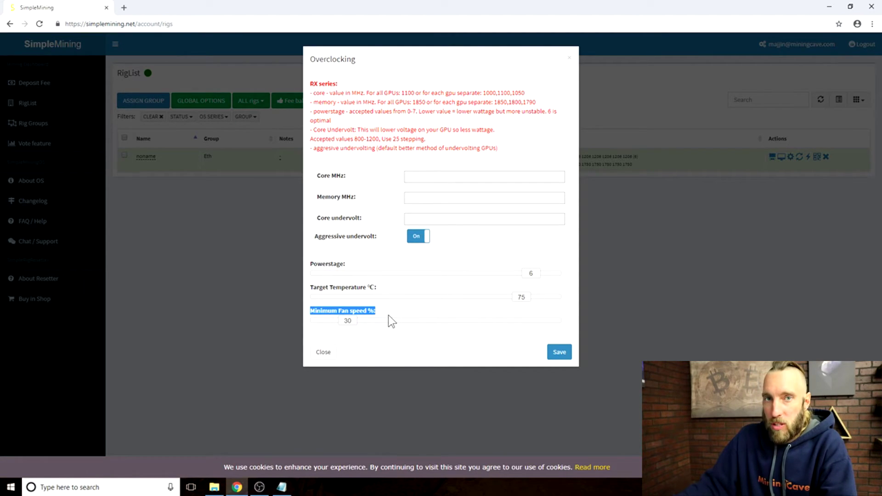
pyautogui.click(348, 336)
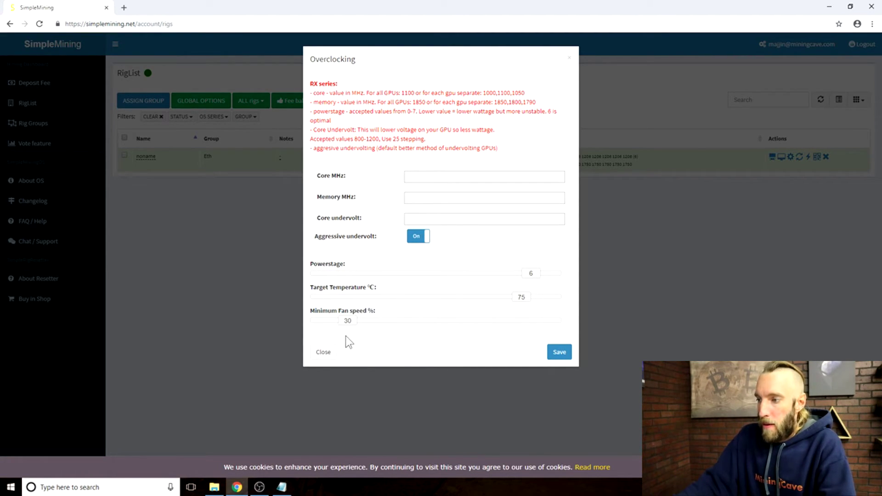
# Set the minimum fan speed to 32% and save the overclocking settings.
pyautogui.moveTo(347, 324); pyautogui.dragTo(465, 332)
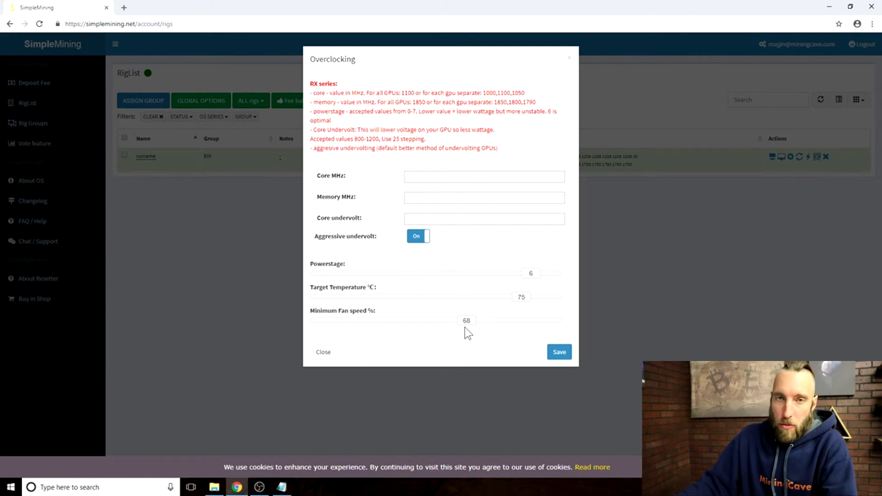
pyautogui.moveTo(467, 329); pyautogui.dragTo(348, 321)
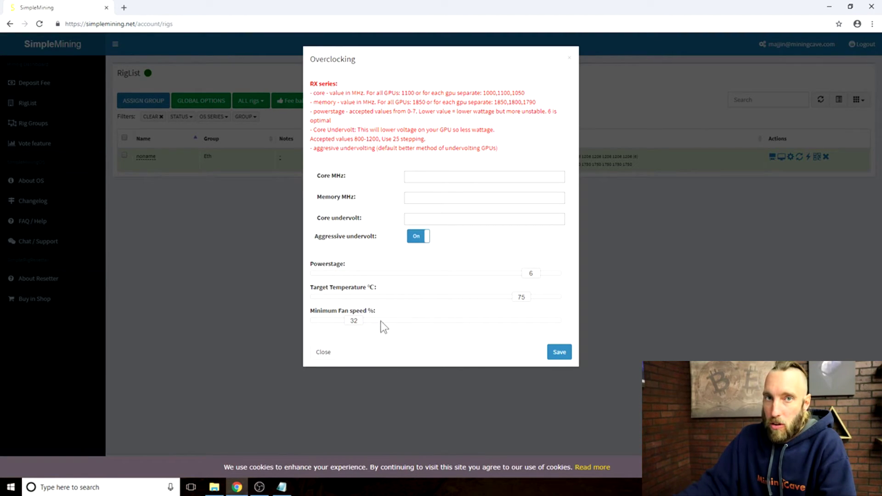
pyautogui.moveTo(313, 287); pyautogui.dragTo(430, 291)
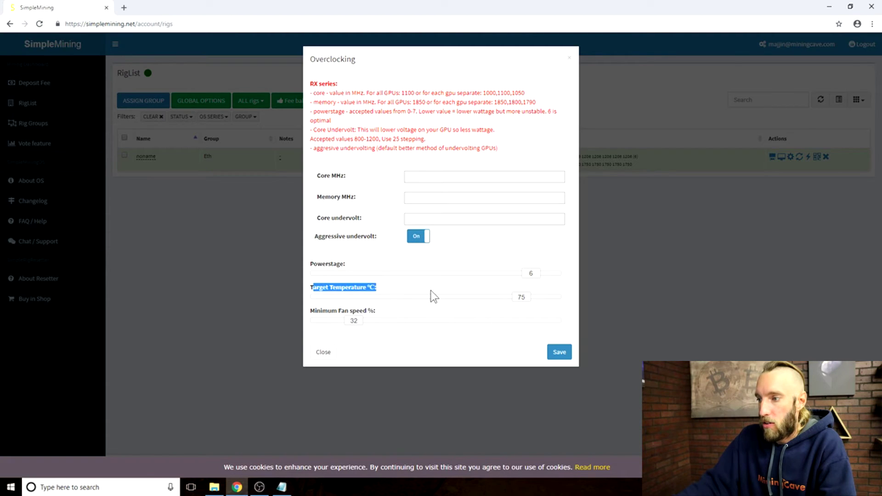
pyautogui.click(446, 294)
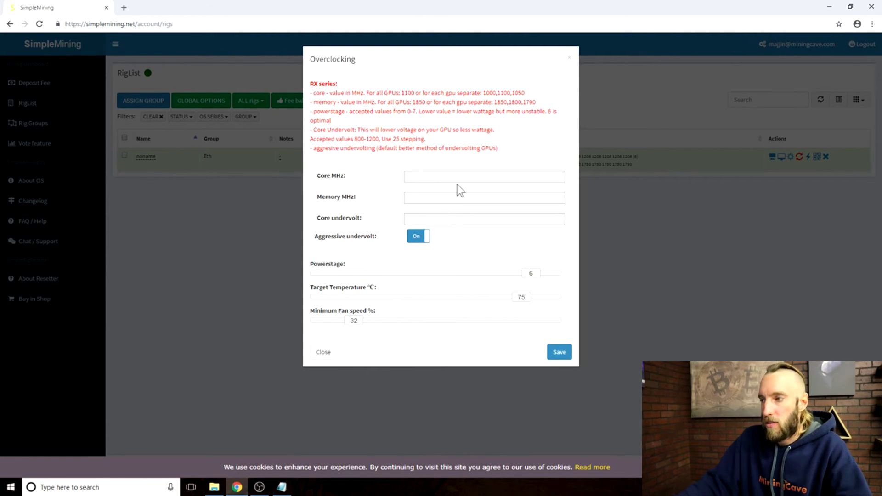
pyautogui.click(560, 354)
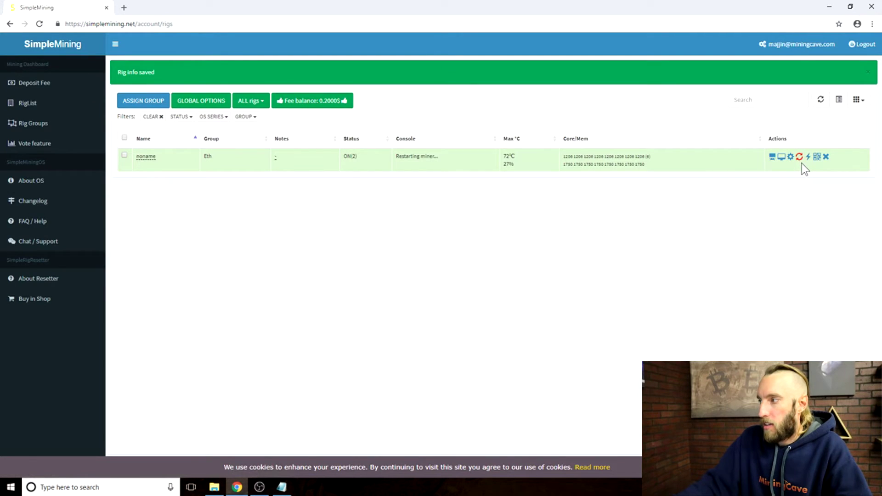
# Reload the rig's miner program from the Actions column to apply the new settings.
pyautogui.click(799, 161)
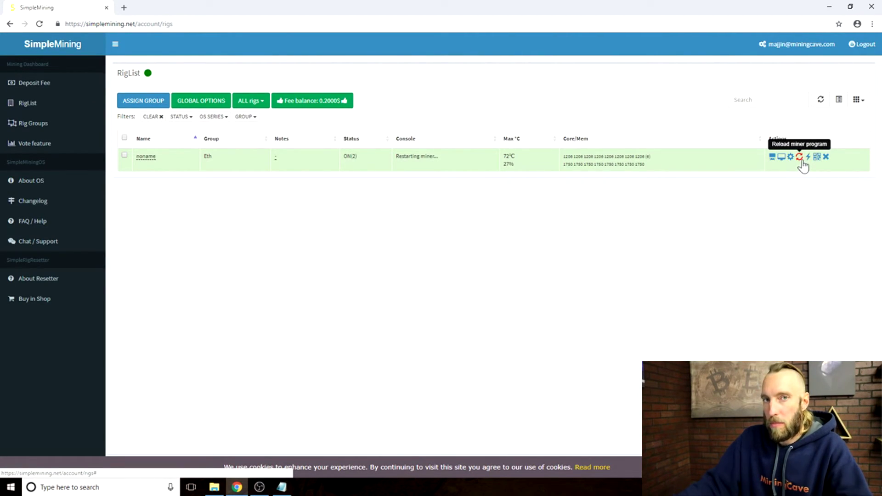
pyautogui.click(800, 161)
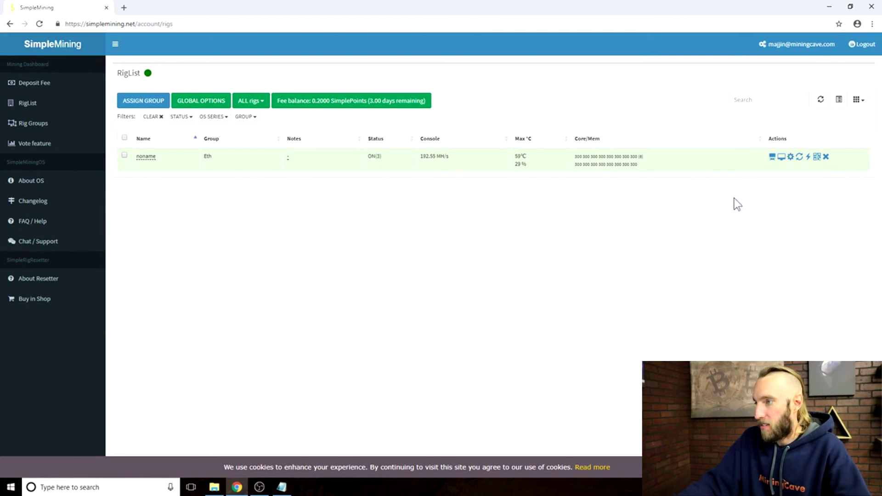
pyautogui.moveTo(146, 159)
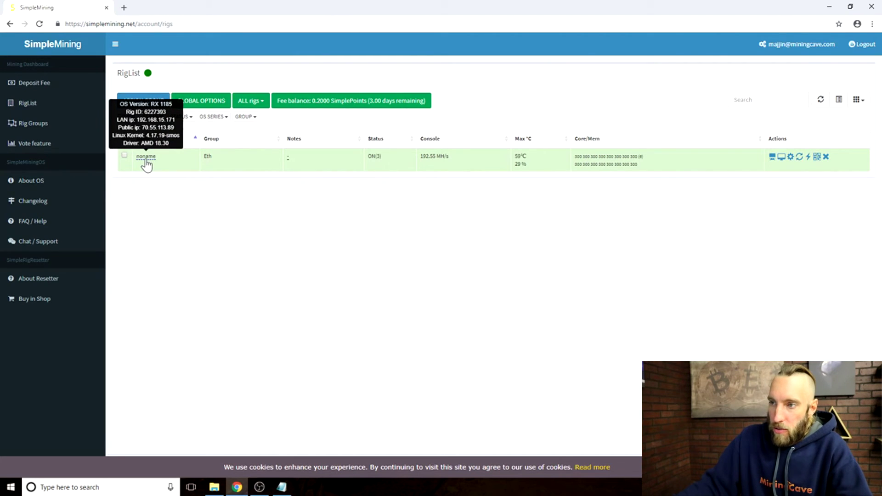
# Rename the rig from noname to Majjinrig, then go to the Rig Groups page.
pyautogui.click(146, 157)
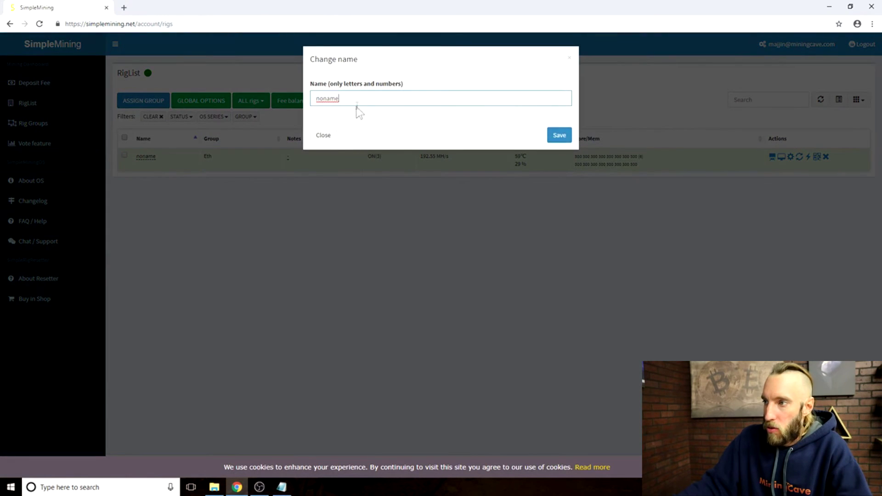
pyautogui.hotkey('ctrl', 'a')
pyautogui.write('Majjin')
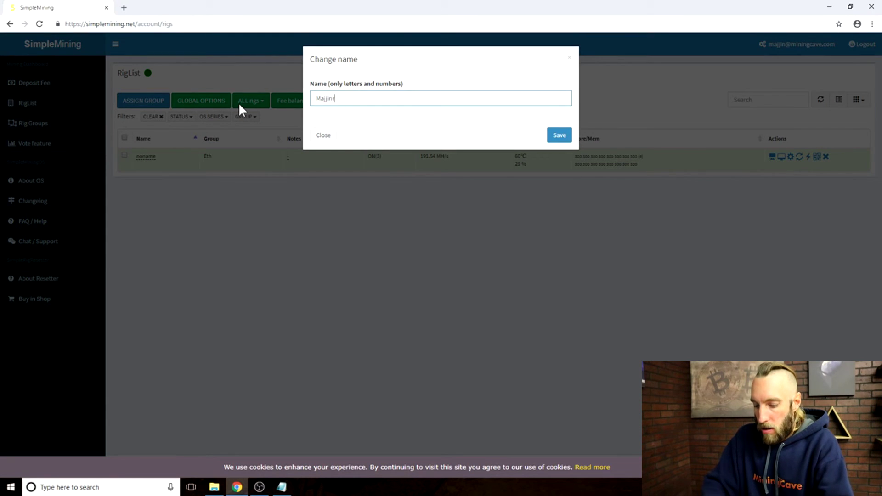
pyautogui.write('rig')
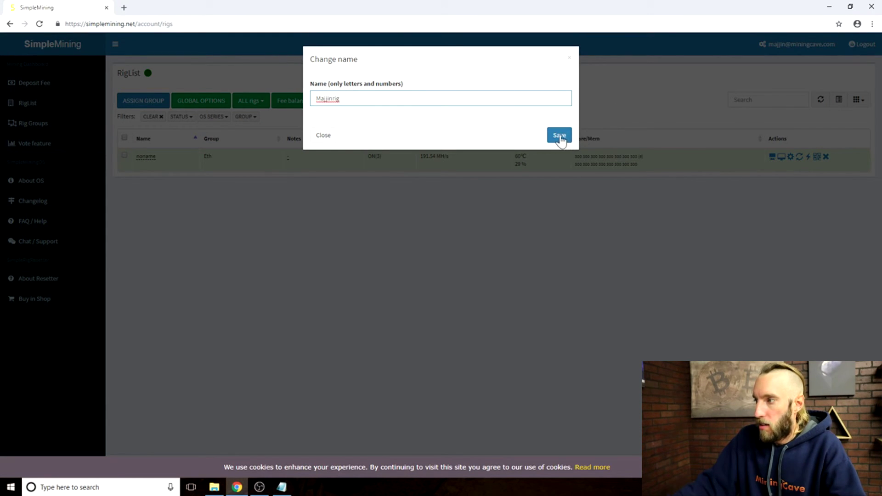
pyautogui.click(559, 136)
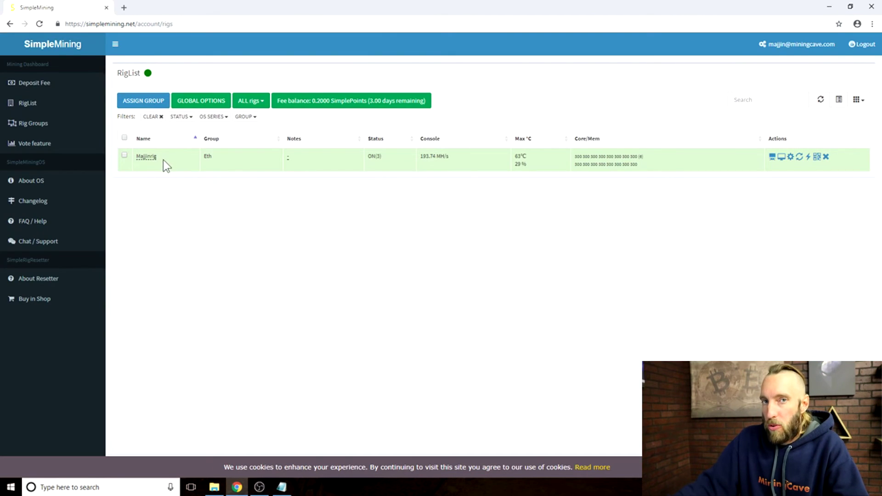
pyautogui.moveTo(159, 156); pyautogui.dragTo(131, 156)
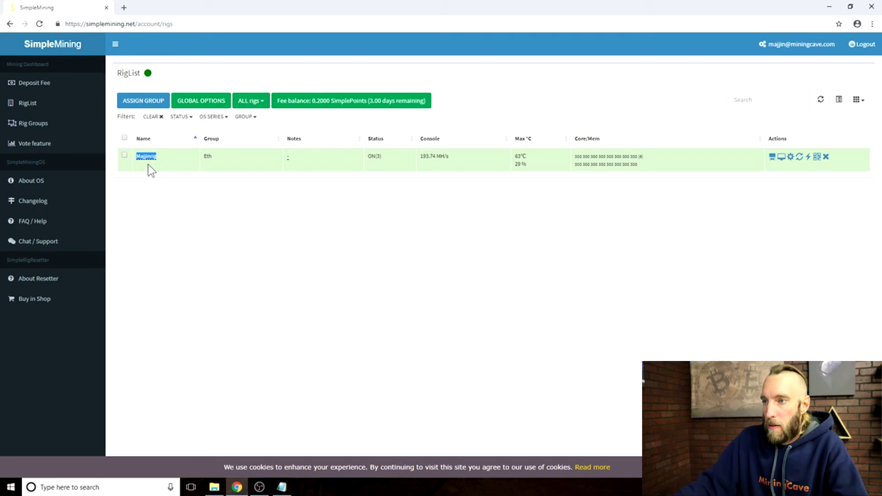
pyautogui.click(41, 124)
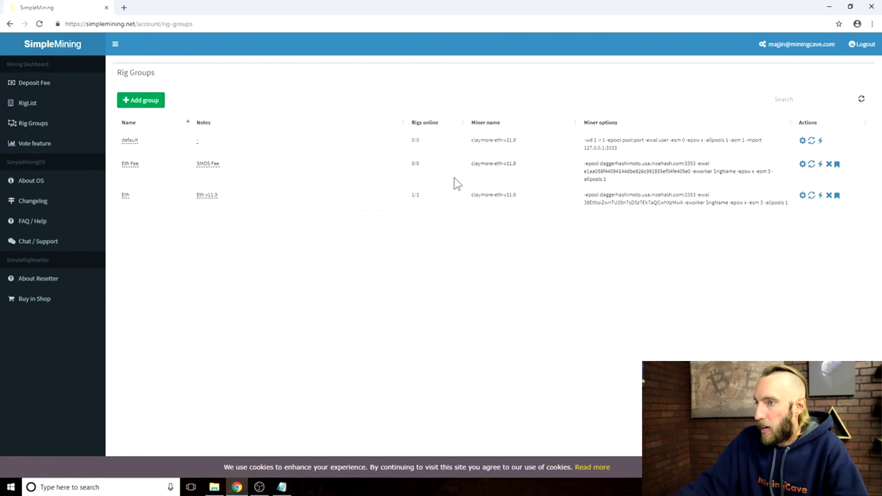
# Inspect the Eth group's miner options without changes, then return to the RigList.
pyautogui.click(802, 196)
pyautogui.click(528, 127)
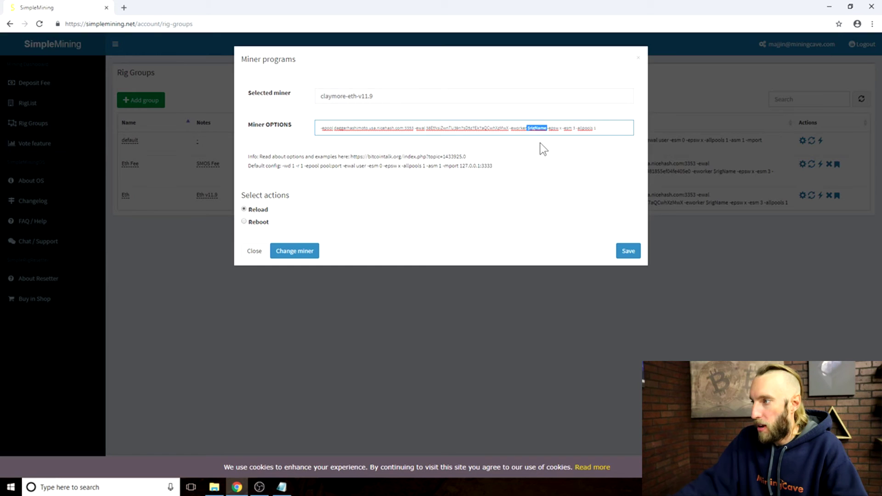
pyautogui.click(638, 57)
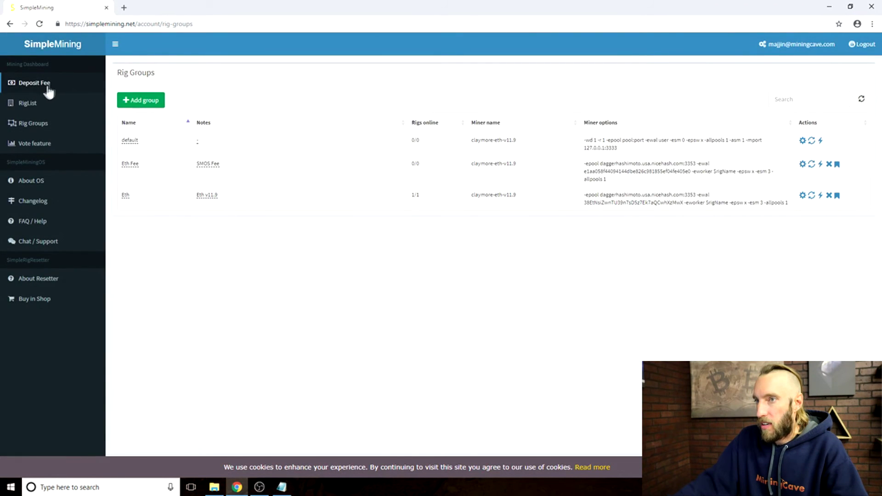
pyautogui.click(32, 107)
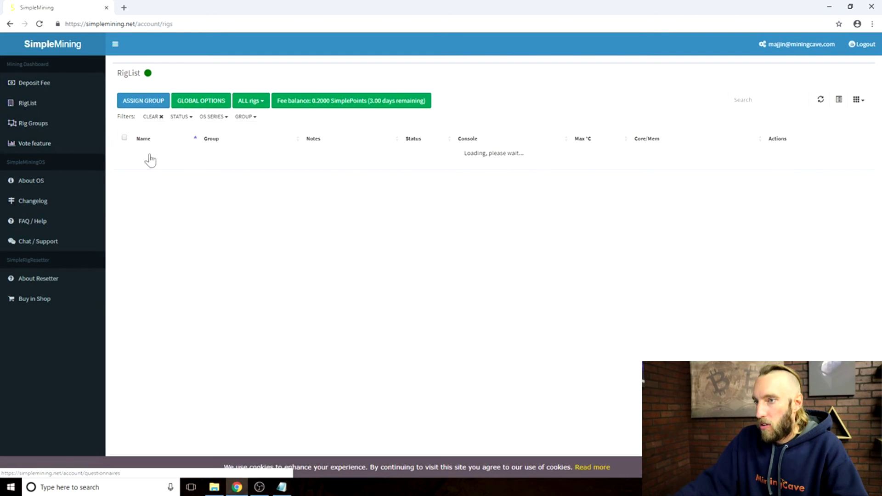
pyautogui.moveTo(164, 166); pyautogui.dragTo(132, 164)
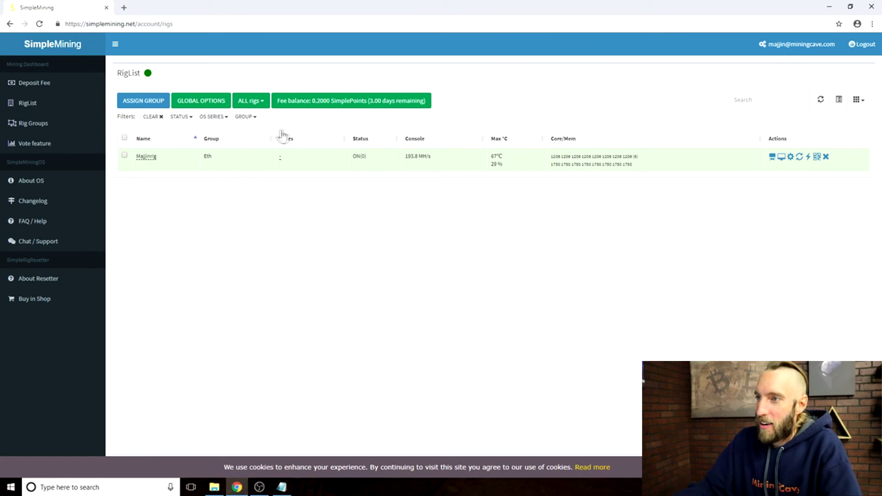
# Turn on OhGodAnETHlargementPill in Global Options and save, reloading all rigs.
pyautogui.click(198, 102)
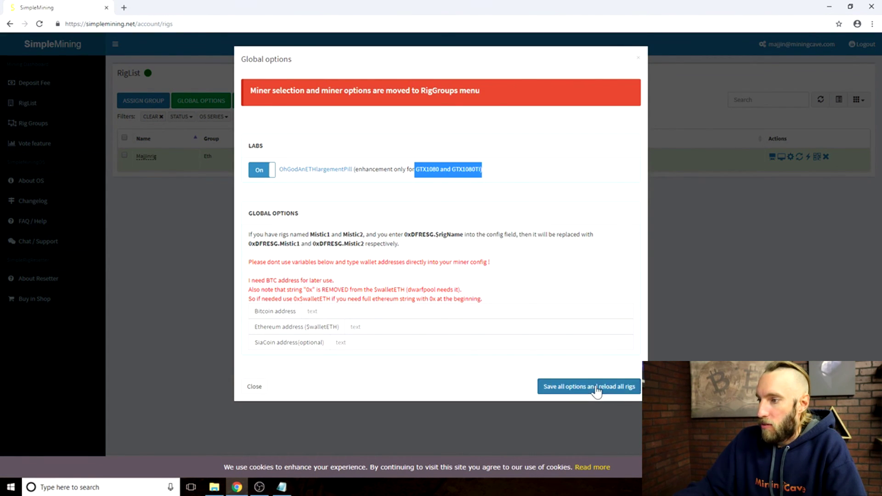
pyautogui.click(596, 390)
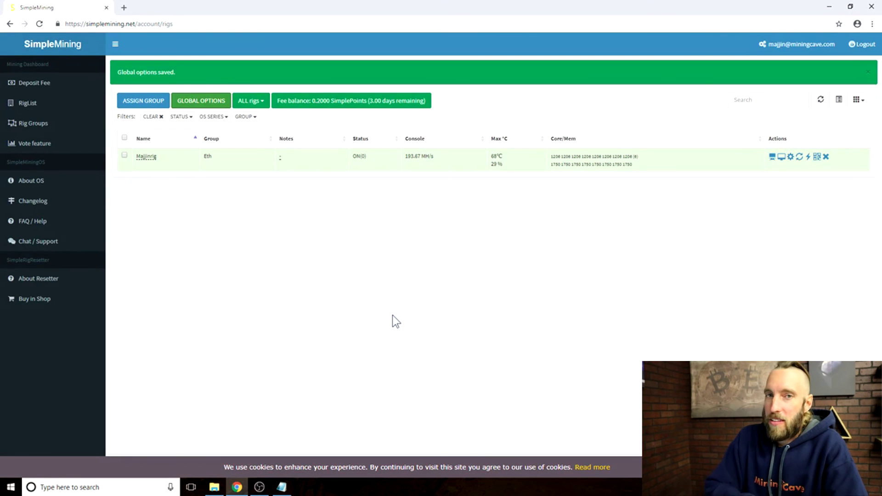